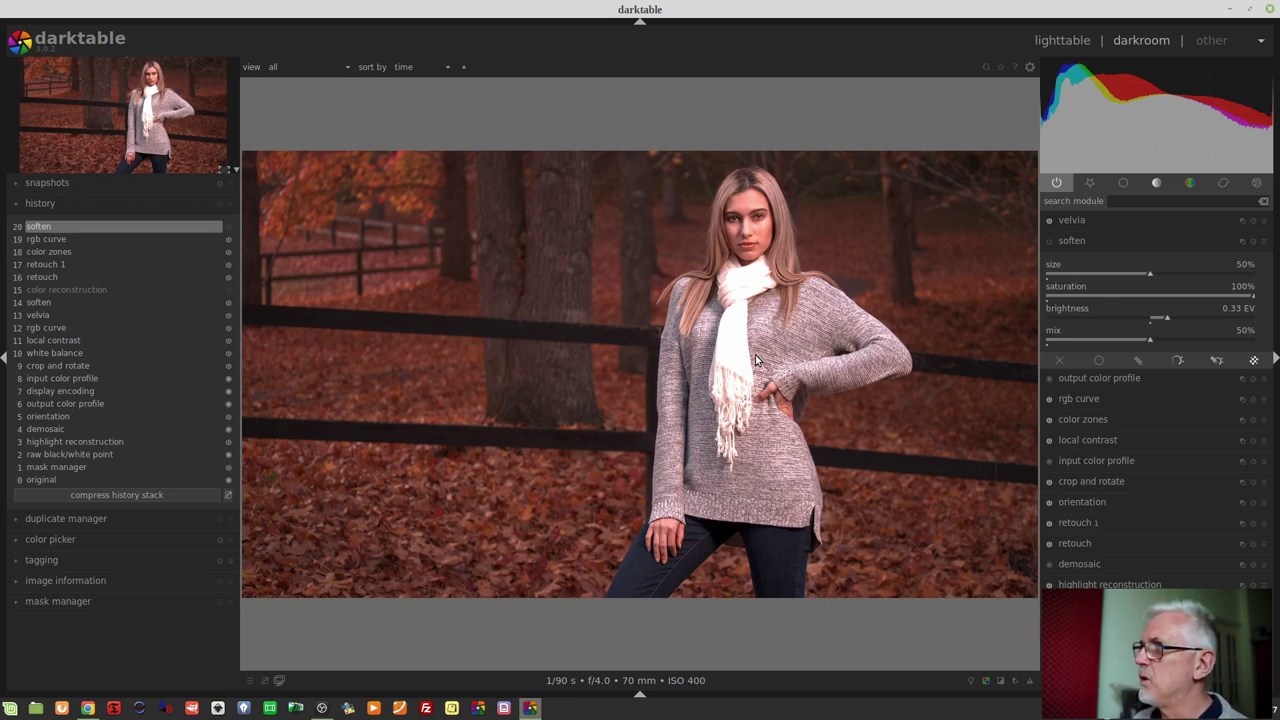
- Enable the soften module on the autumn portrait at its default settings
{"action": "left_click", "coordinate": [1253, 242]}
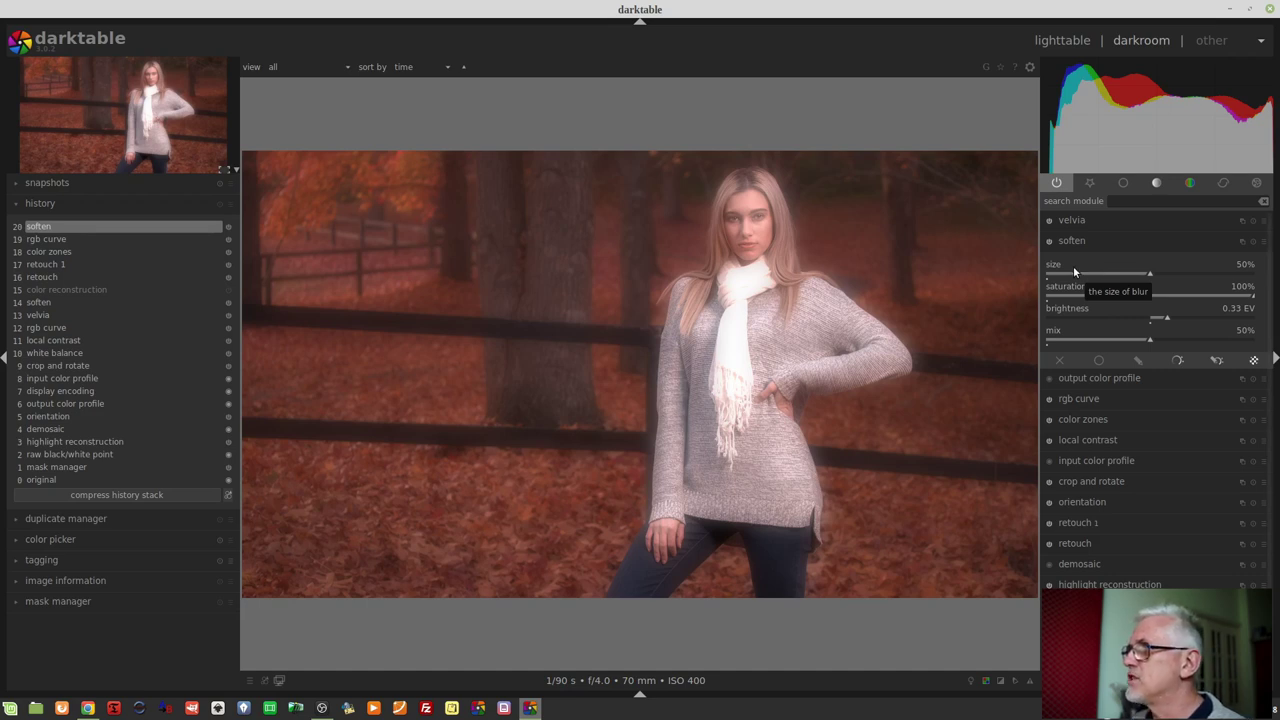
- Try smaller and larger soften blur sizes, settling on 27%
{"action": "left_click", "coordinate": [1057, 277]}
{"action": "left_click", "coordinate": [1059, 277]}
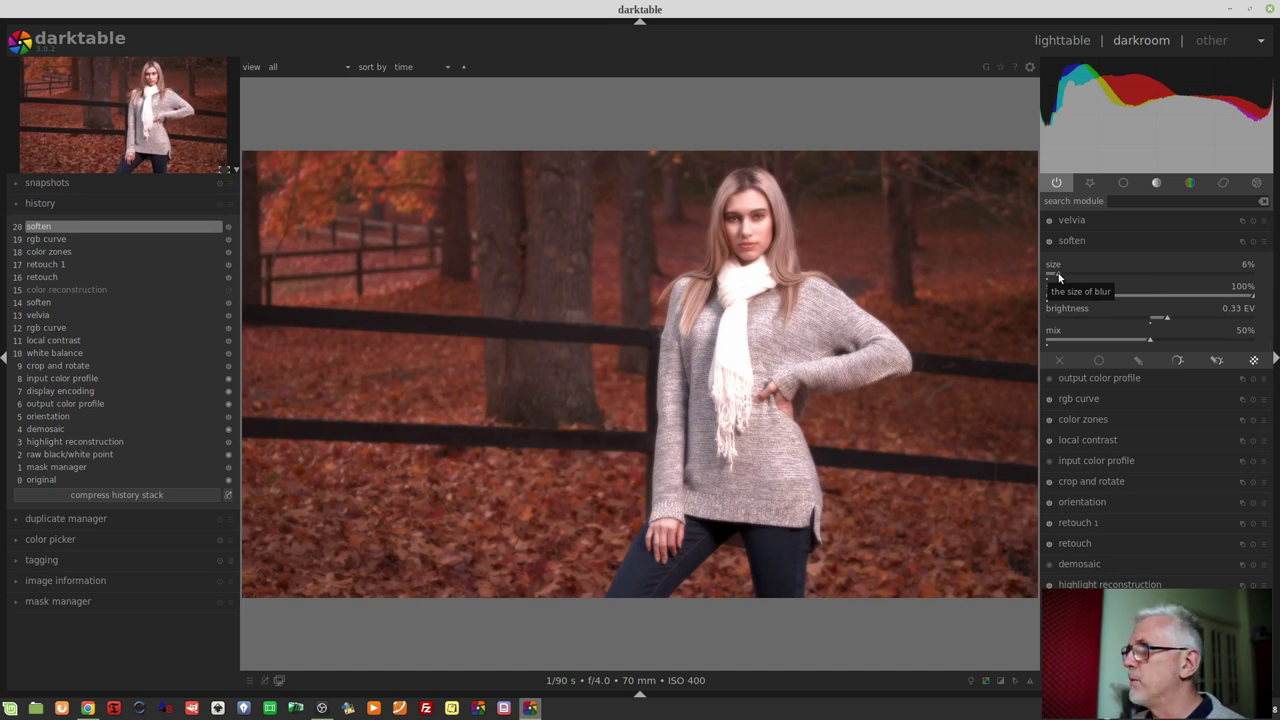
{"action": "left_click_drag", "start_coordinate": [1058, 278], "coordinate": [1247, 282]}
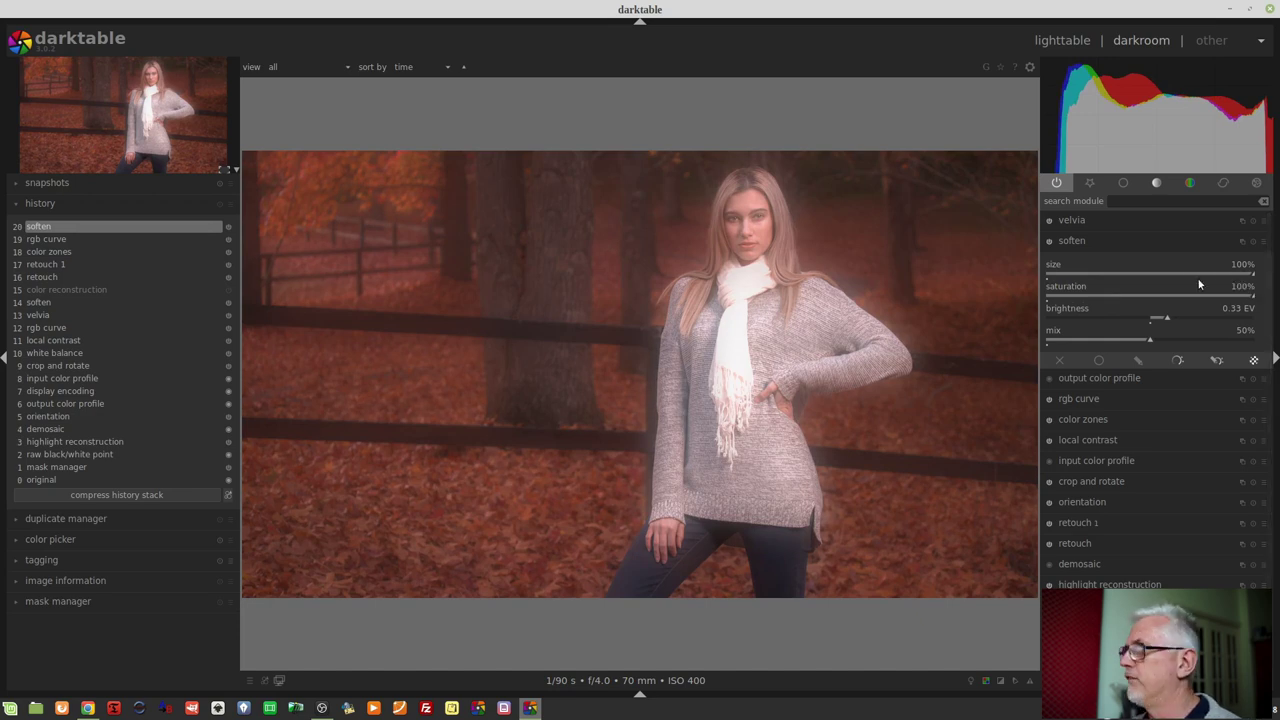
{"action": "left_click", "coordinate": [1103, 276]}
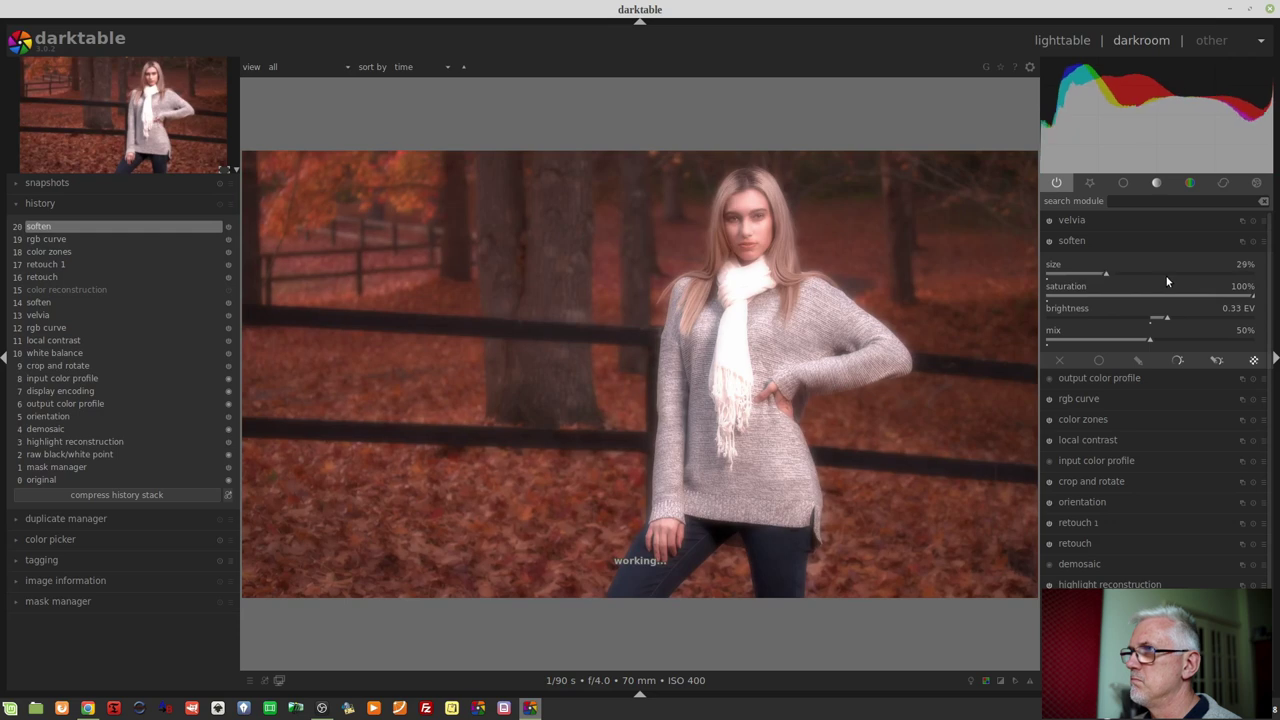
{"action": "left_click", "coordinate": [1089, 274]}
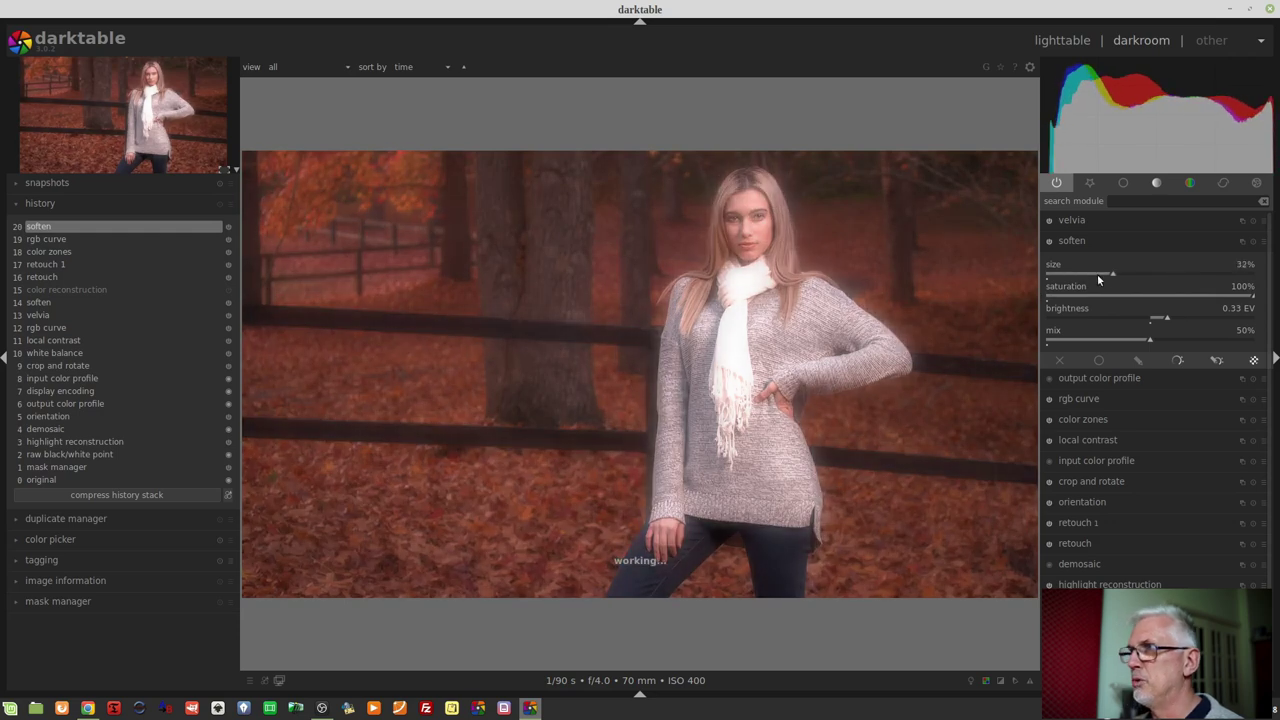
{"action": "left_click", "coordinate": [1100, 279]}
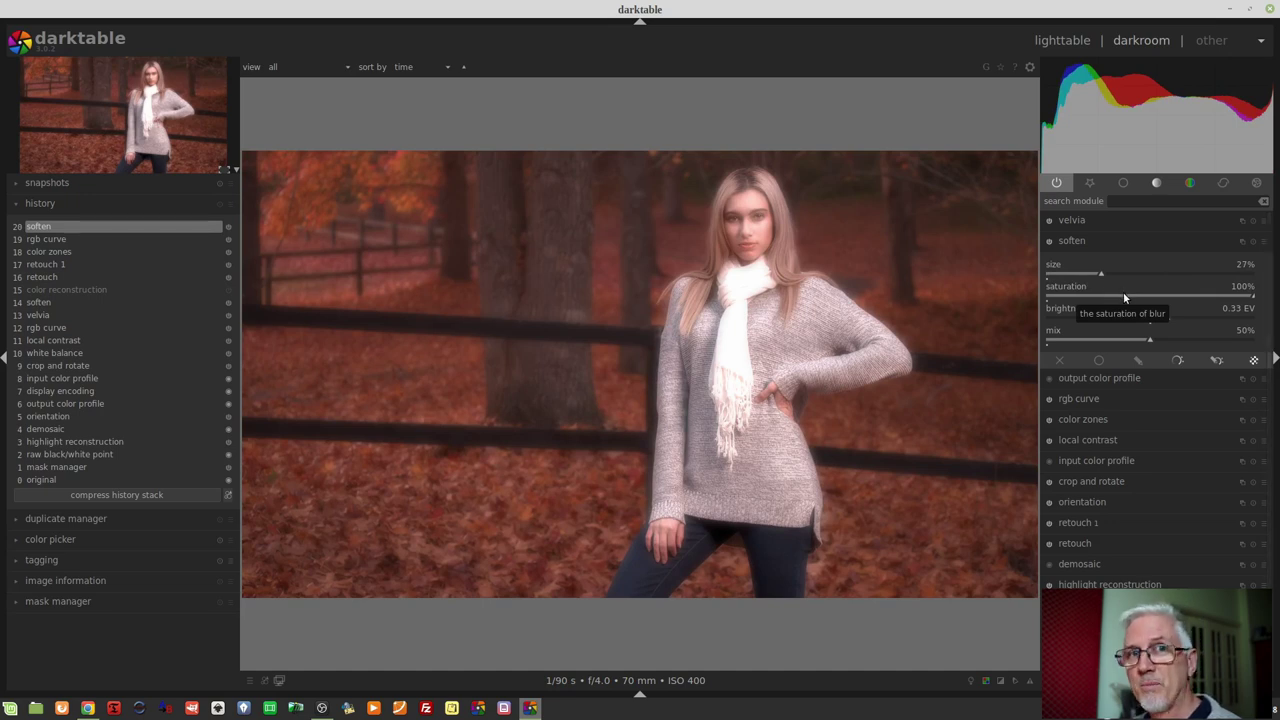
- Return blur saturation to 100%, set brightness to 0.46 EV, and push soften mix to 100%
{"action": "left_click_drag", "start_coordinate": [1229, 298], "coordinate": [1007, 304]}
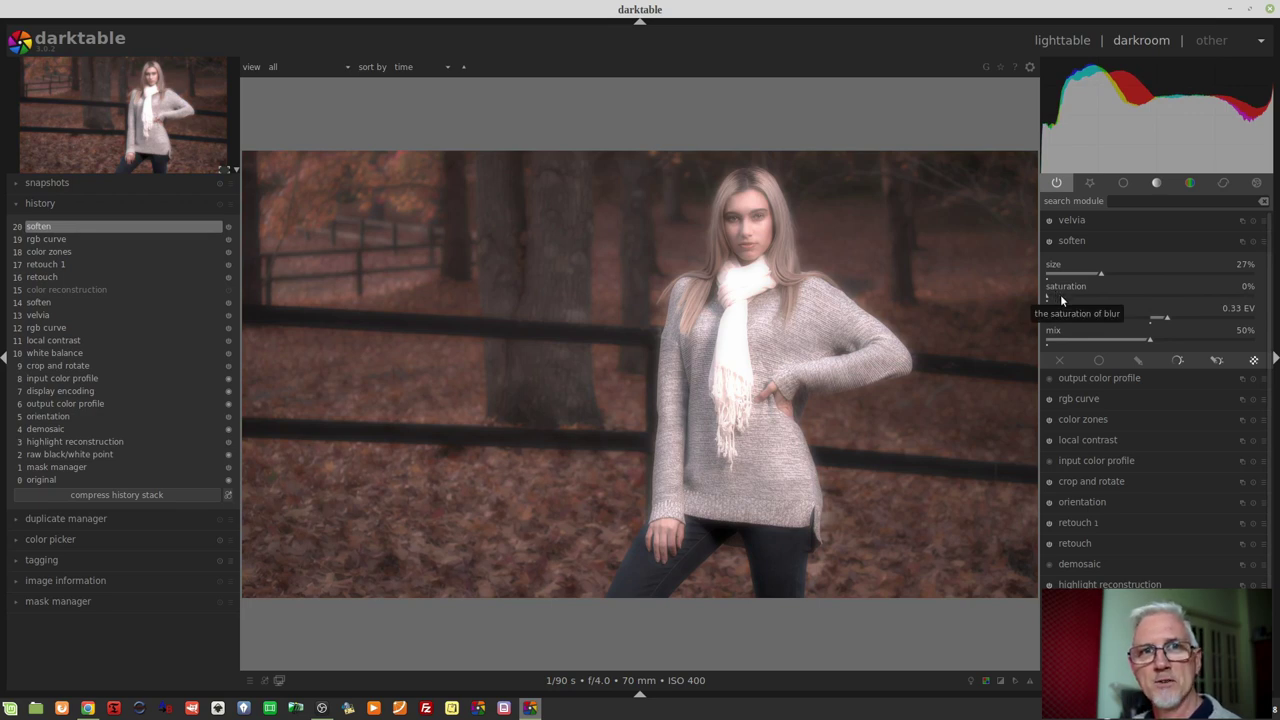
{"action": "left_click_drag", "start_coordinate": [1062, 300], "coordinate": [1250, 297]}
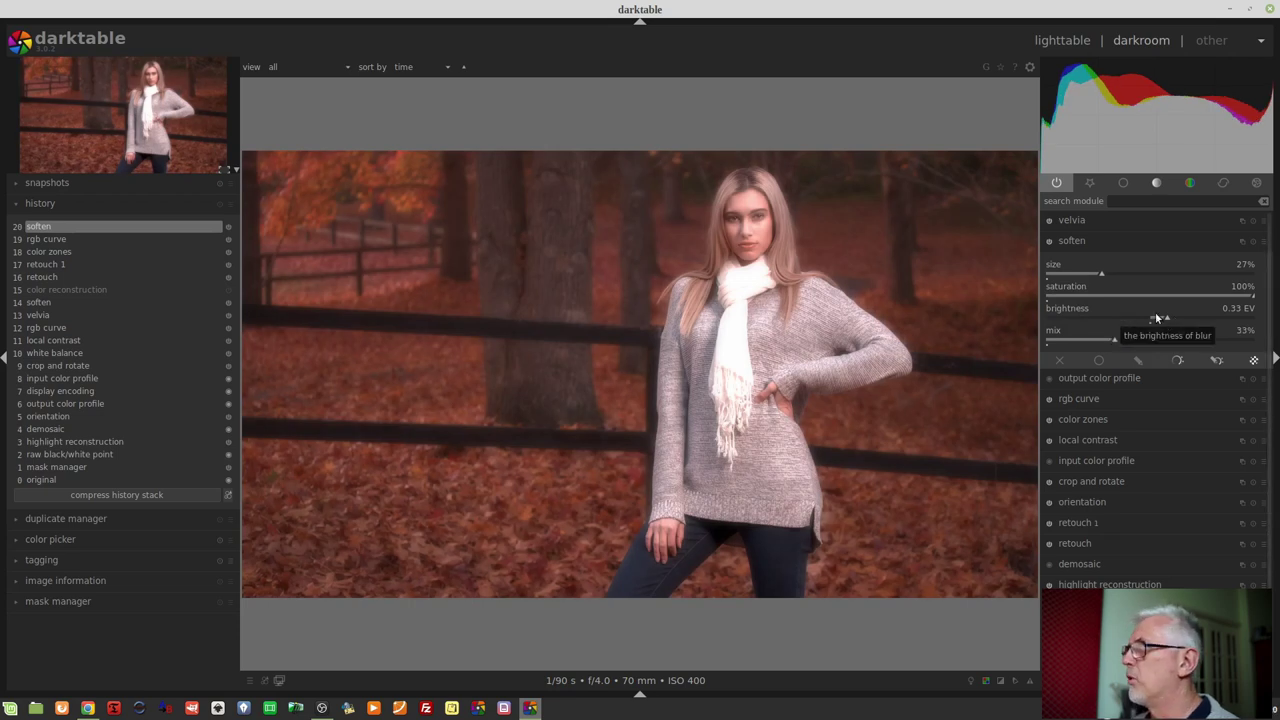
{"action": "mouse_move", "coordinate": [1168, 321]}
{"action": "left_mouse_down"}
{"action": "mouse_move", "coordinate": [1053, 323]}
{"action": "mouse_move", "coordinate": [1228, 319]}
{"action": "mouse_move", "coordinate": [1172, 328]}
{"action": "left_mouse_up"}
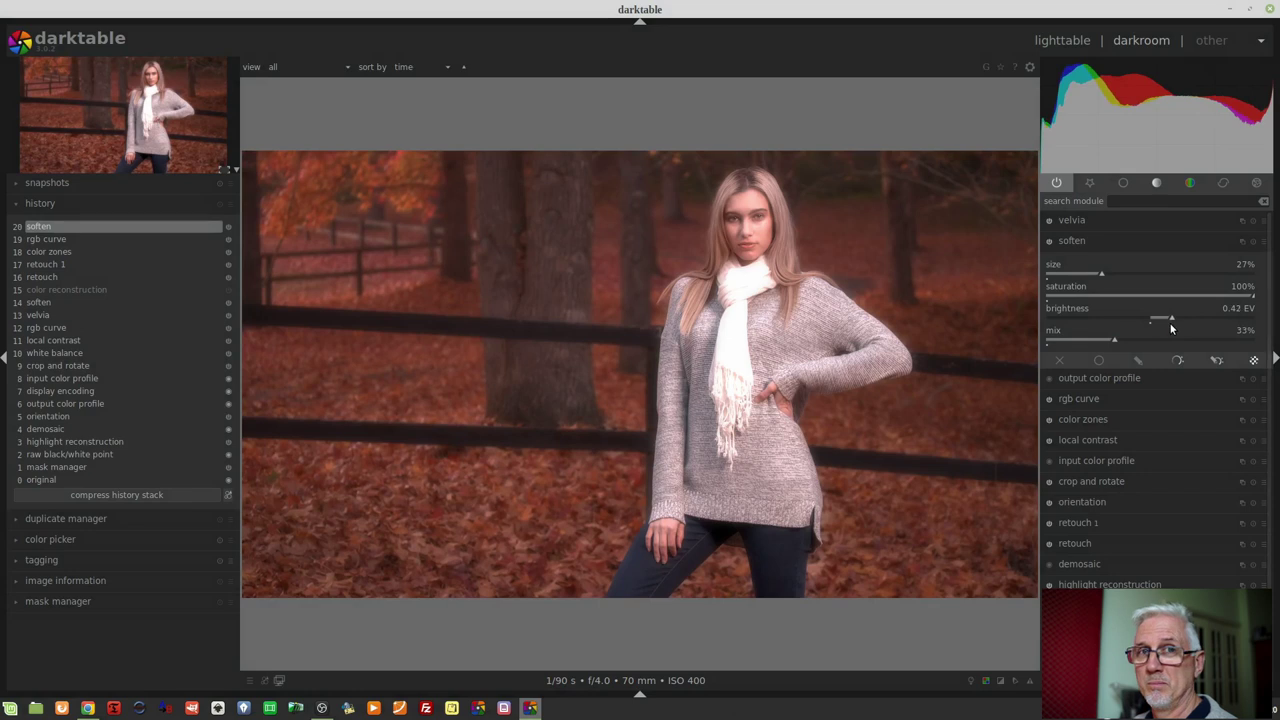
{"action": "scroll", "coordinate": [1173, 328], "scroll_direction": "up", "scroll_amount": 3}
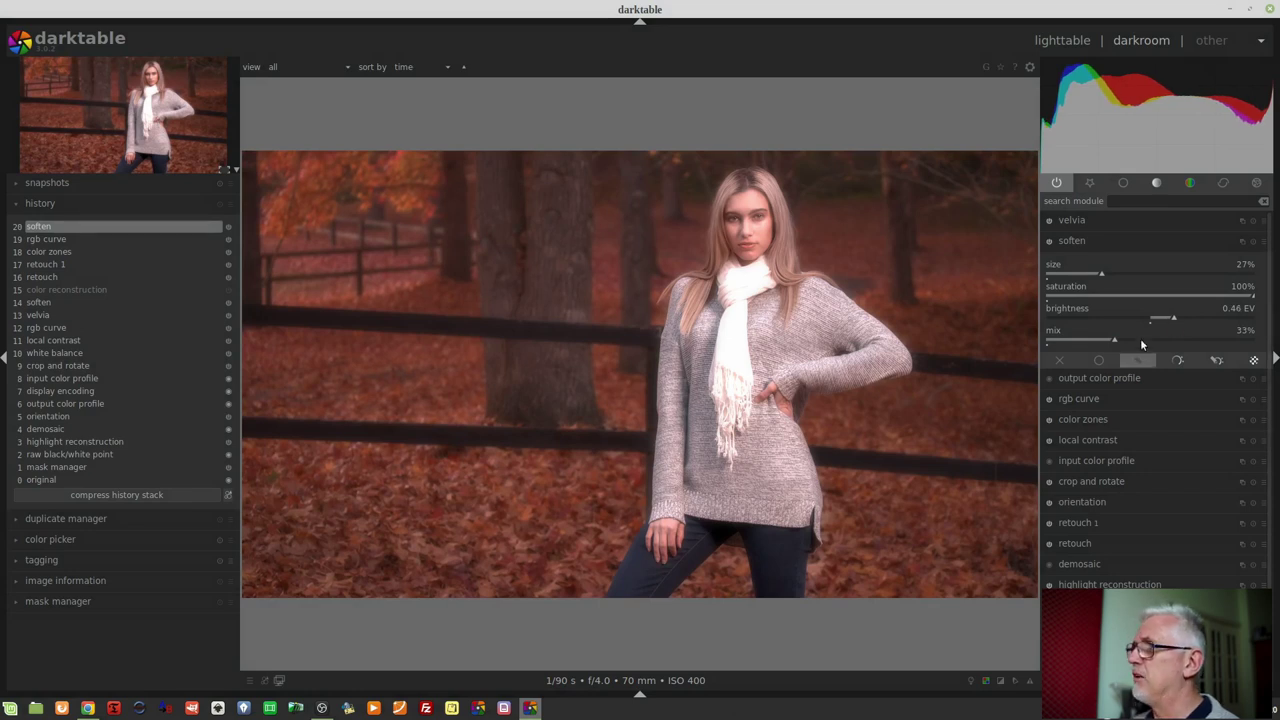
{"action": "left_click_drag", "start_coordinate": [1148, 329], "coordinate": [1029, 339]}
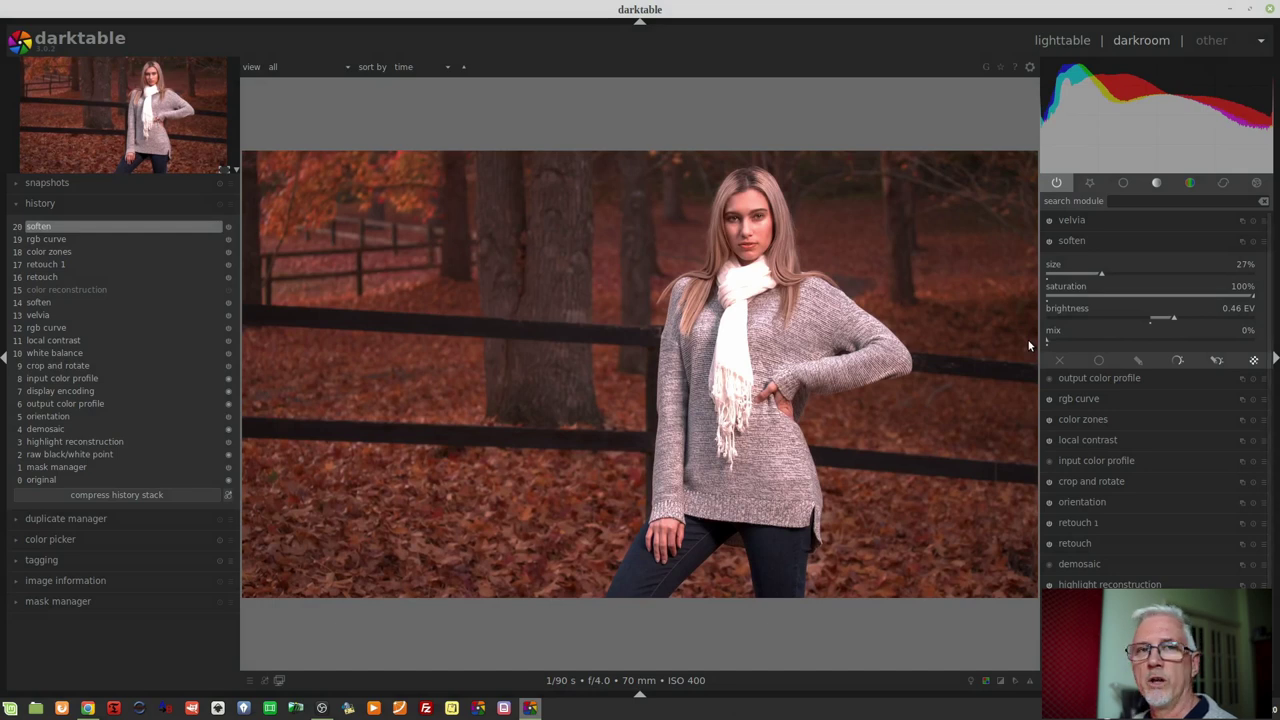
{"action": "left_click_drag", "start_coordinate": [1052, 335], "coordinate": [1277, 340]}
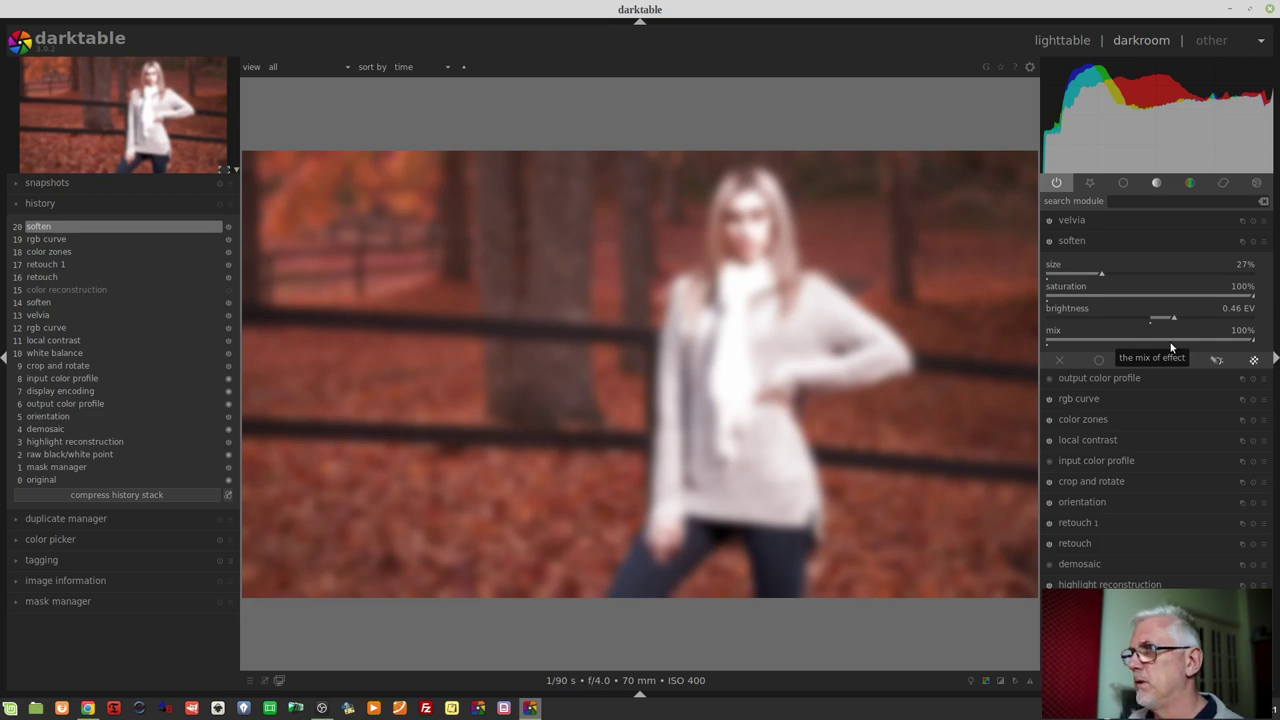
- Reset soften to its defaults and zoom to 100% on the model's face
{"action": "left_click", "coordinate": [1253, 247]}
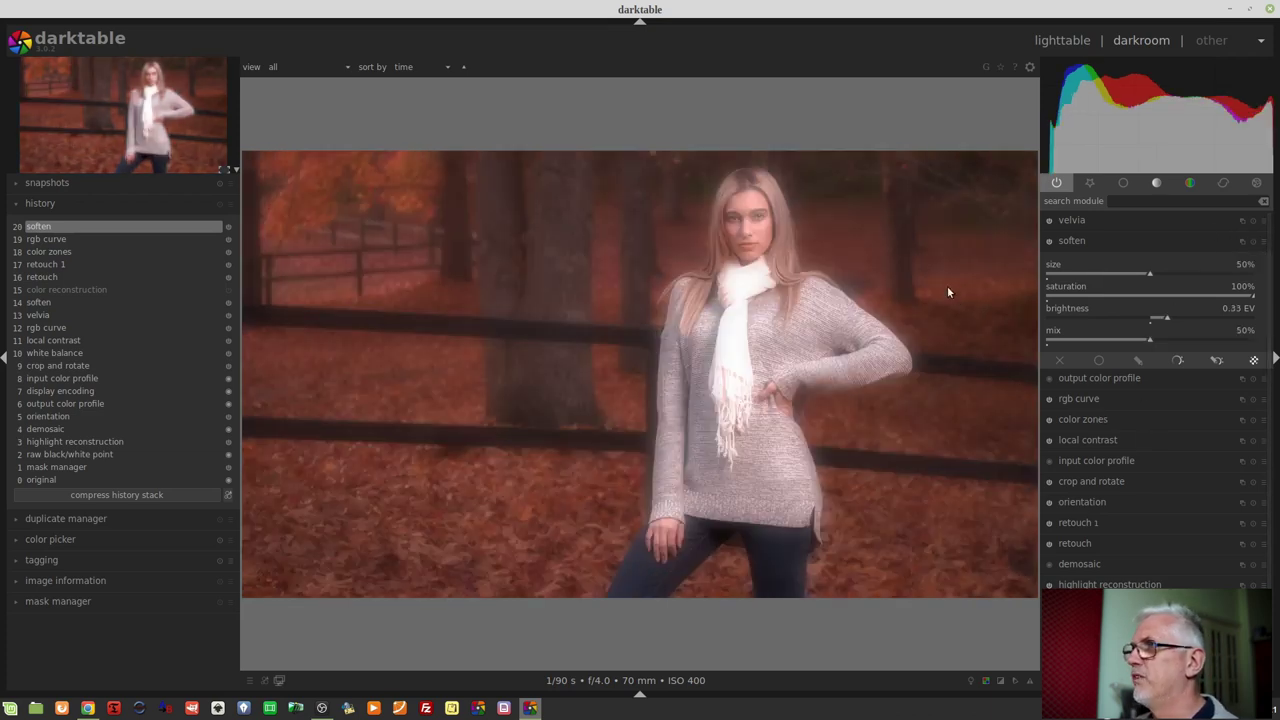
{"action": "middle_click", "coordinate": [791, 164]}
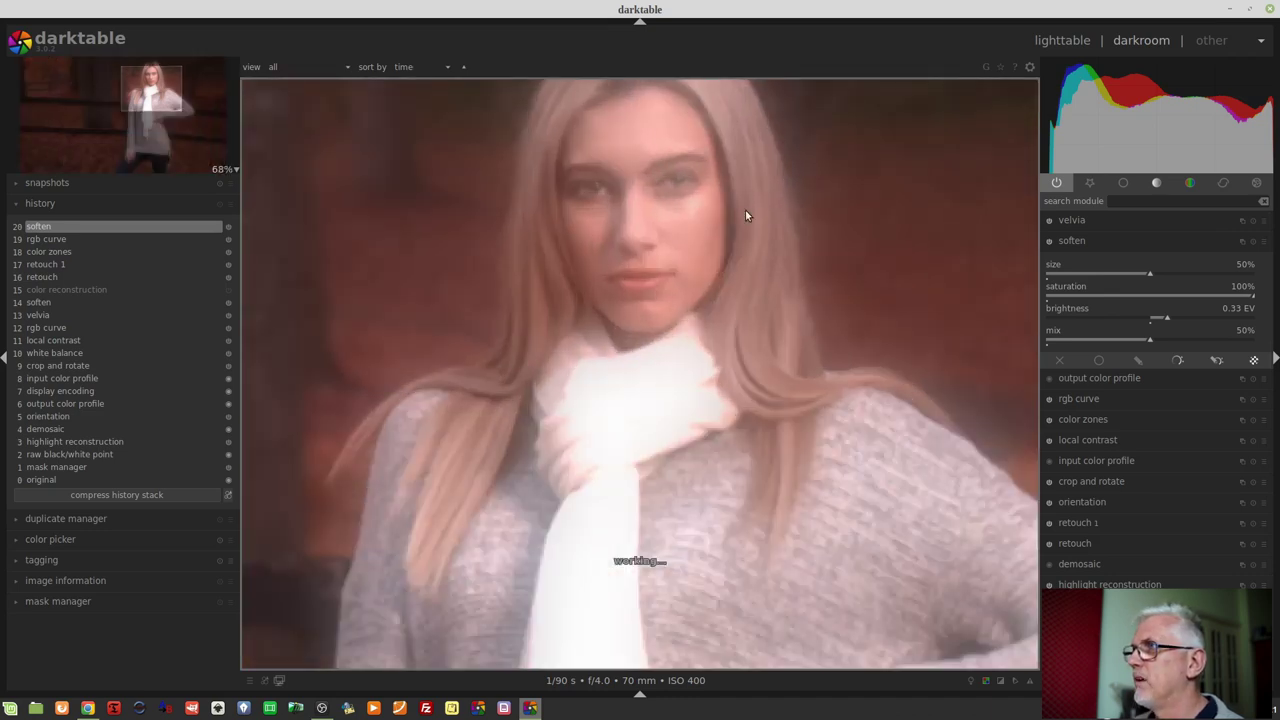
{"action": "scroll", "coordinate": [636, 177], "scroll_direction": "up", "scroll_amount": 2}
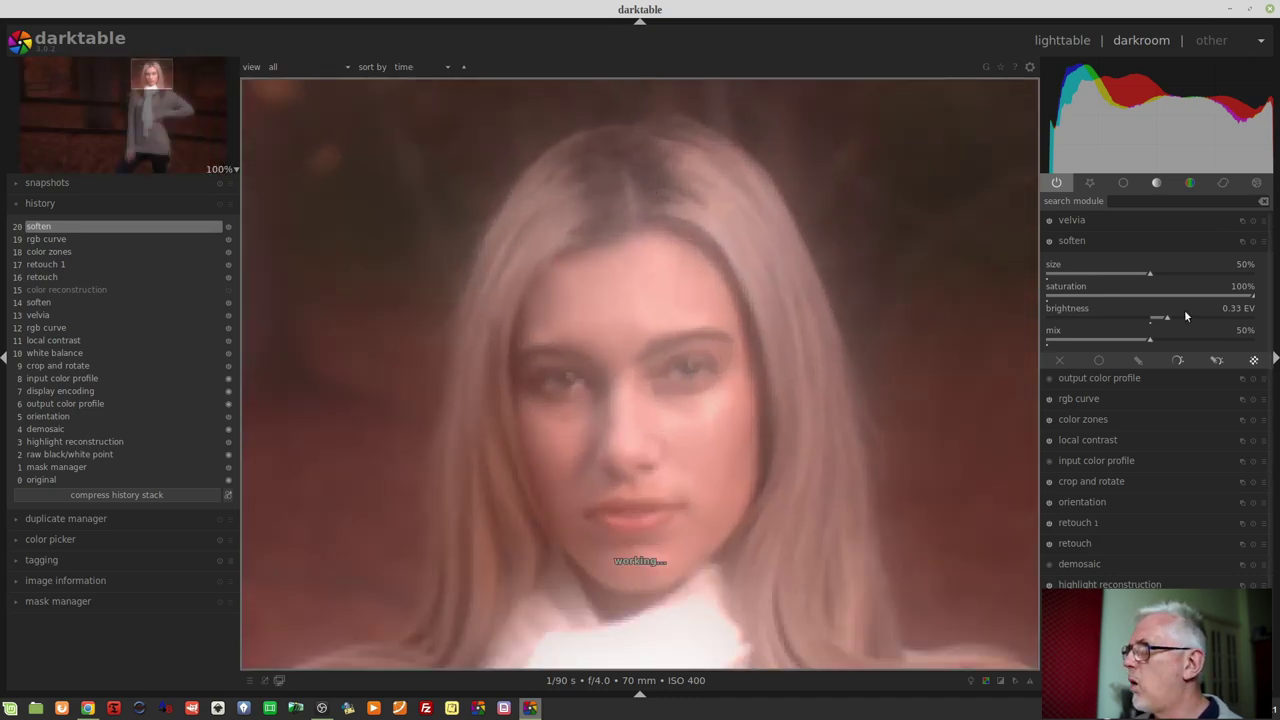
- Compare soften off and on, then set it to blend through a drawn mask
{"action": "left_click", "coordinate": [1050, 241]}
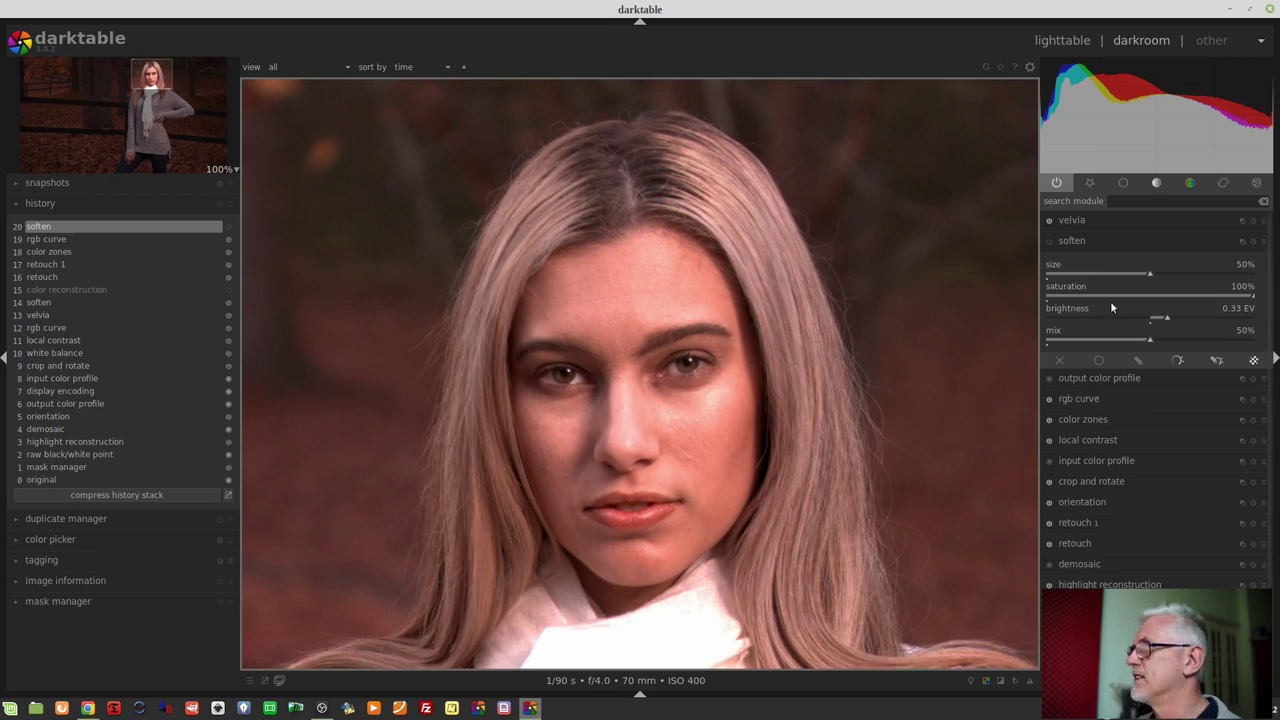
{"action": "left_click", "coordinate": [1049, 241]}
{"action": "left_click", "coordinate": [1138, 360]}
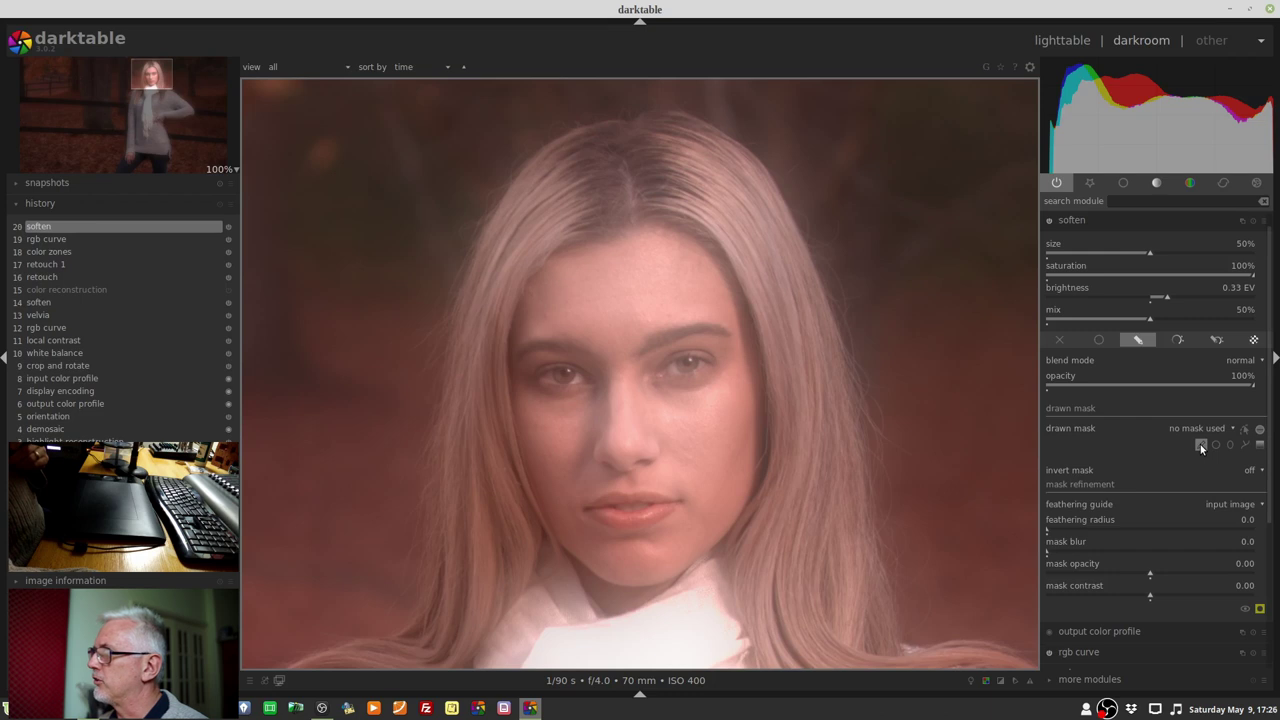
- Paint four brush mask shapes over the forehead, brow, mouth area and chin
{"action": "left_click", "coordinate": [1200, 444]}
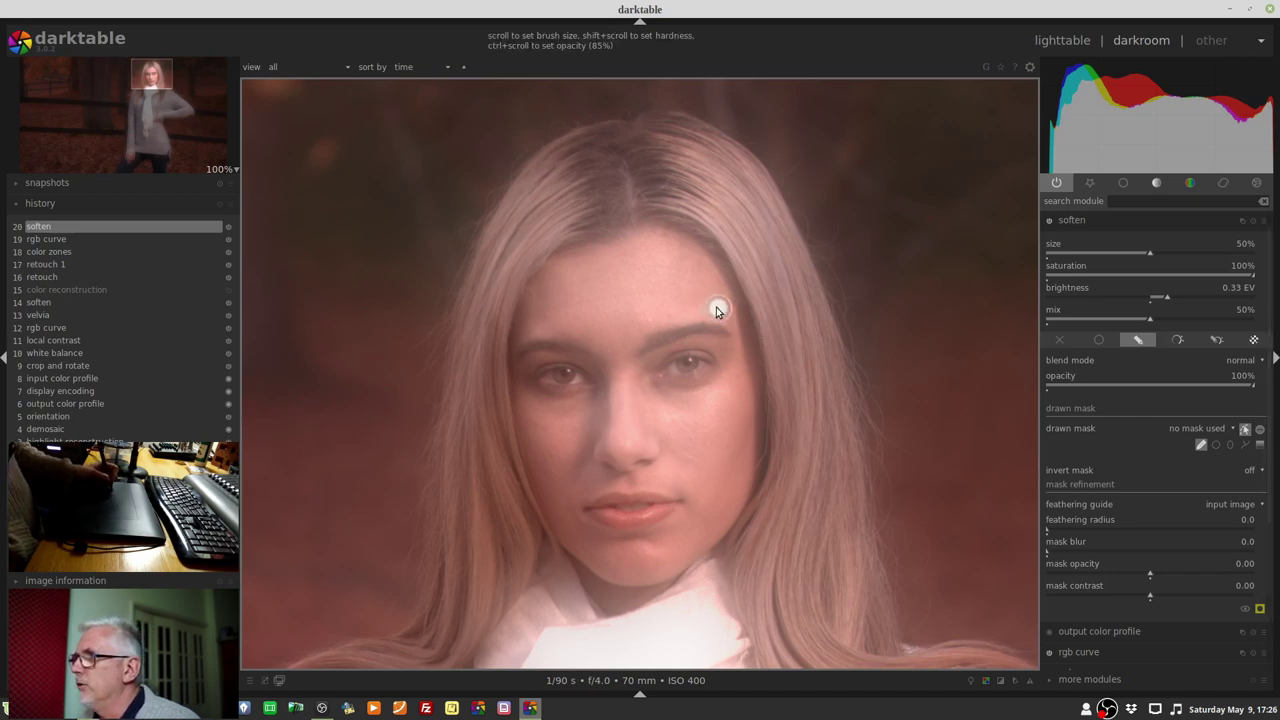
{"action": "left_click_drag", "start_coordinate": [690, 290], "coordinate": [670, 266]}
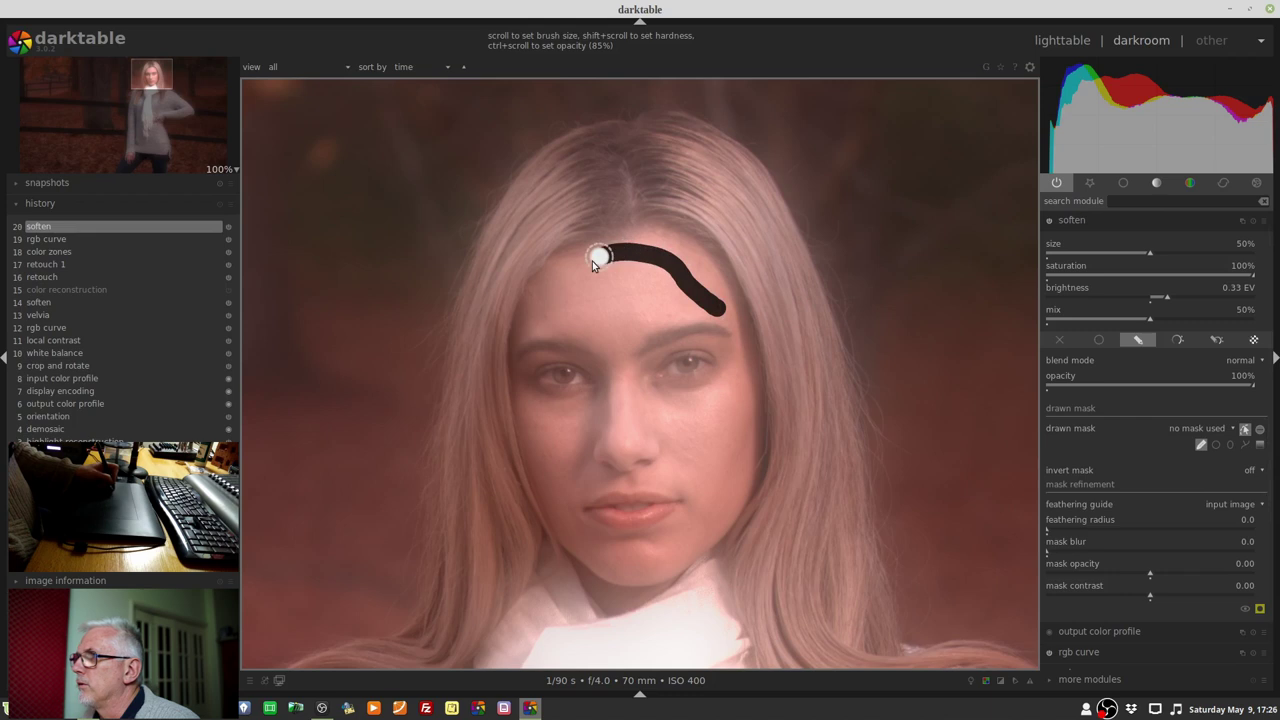
{"action": "mouse_move", "coordinate": [561, 284]}
{"action": "left_mouse_down"}
{"action": "mouse_move", "coordinate": [546, 321]}
{"action": "mouse_move", "coordinate": [649, 279]}
{"action": "mouse_move", "coordinate": [675, 297]}
{"action": "mouse_move", "coordinate": [670, 308]}
{"action": "mouse_move", "coordinate": [590, 316]}
{"action": "mouse_move", "coordinate": [626, 334]}
{"action": "mouse_move", "coordinate": [615, 344]}
{"action": "mouse_move", "coordinate": [624, 387]}
{"action": "mouse_move", "coordinate": [731, 399]}
{"action": "mouse_move", "coordinate": [687, 427]}
{"action": "mouse_move", "coordinate": [734, 455]}
{"action": "mouse_move", "coordinate": [691, 474]}
{"action": "mouse_move", "coordinate": [704, 517]}
{"action": "mouse_move", "coordinate": [631, 553]}
{"action": "mouse_move", "coordinate": [558, 518]}
{"action": "mouse_move", "coordinate": [529, 455]}
{"action": "mouse_move", "coordinate": [537, 412]}
{"action": "mouse_move", "coordinate": [588, 468]}
{"action": "left_mouse_up"}
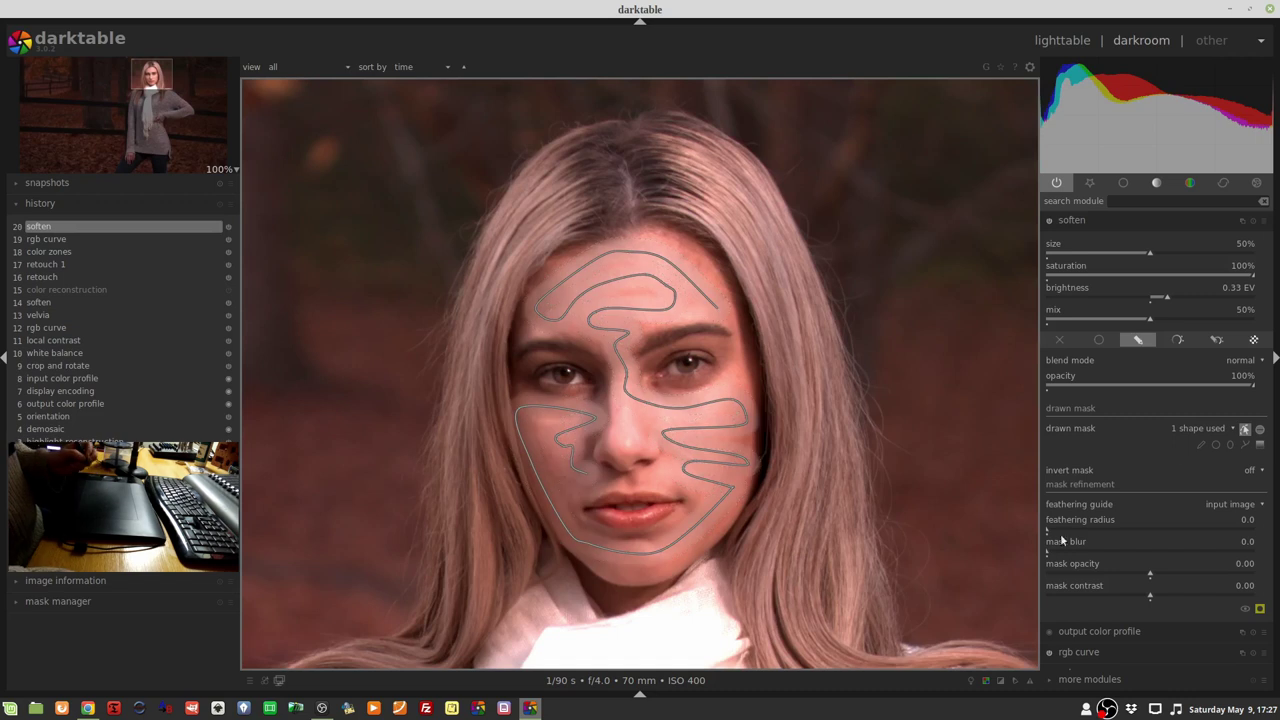
{"action": "left_click", "coordinate": [1201, 444]}
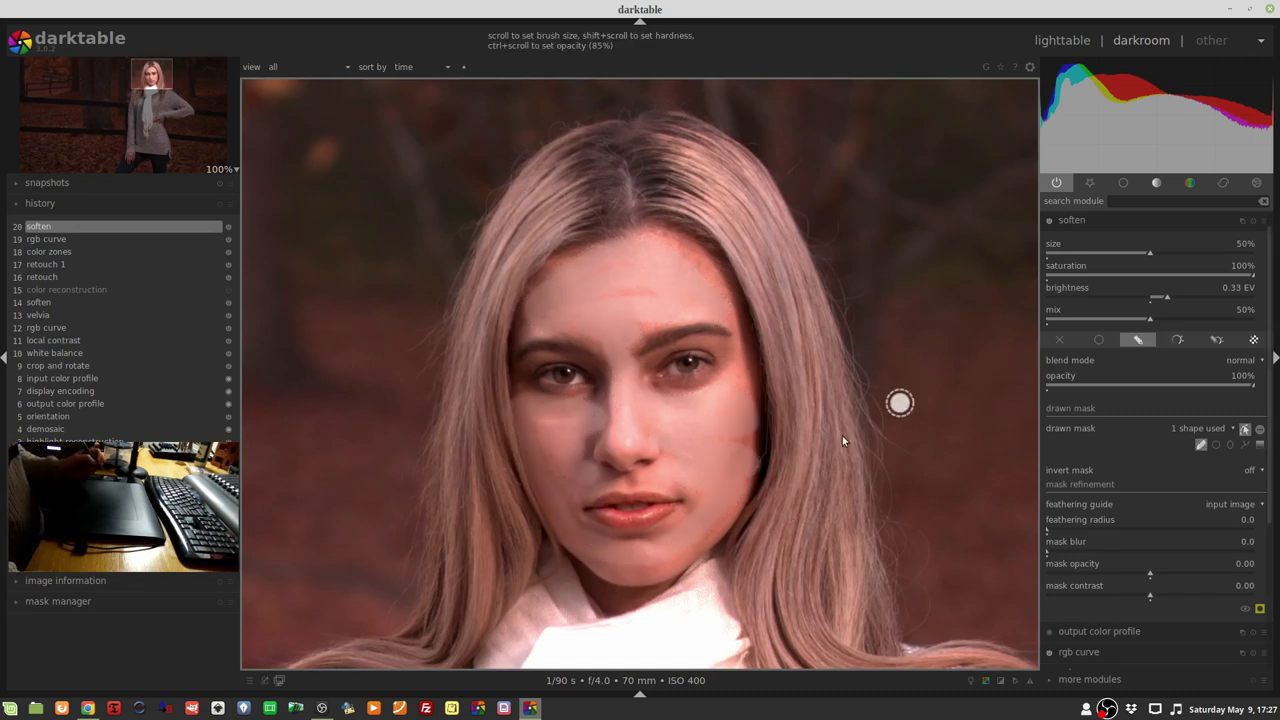
{"action": "left_click_drag", "start_coordinate": [675, 480], "coordinate": [583, 482]}
{"action": "left_click_drag", "start_coordinate": [686, 509], "coordinate": [600, 533]}
{"action": "left_click", "coordinate": [1201, 446]}
{"action": "mouse_move", "coordinate": [652, 568]}
{"action": "left_mouse_down"}
{"action": "mouse_move", "coordinate": [540, 545]}
{"action": "mouse_move", "coordinate": [517, 519]}
{"action": "left_mouse_up"}
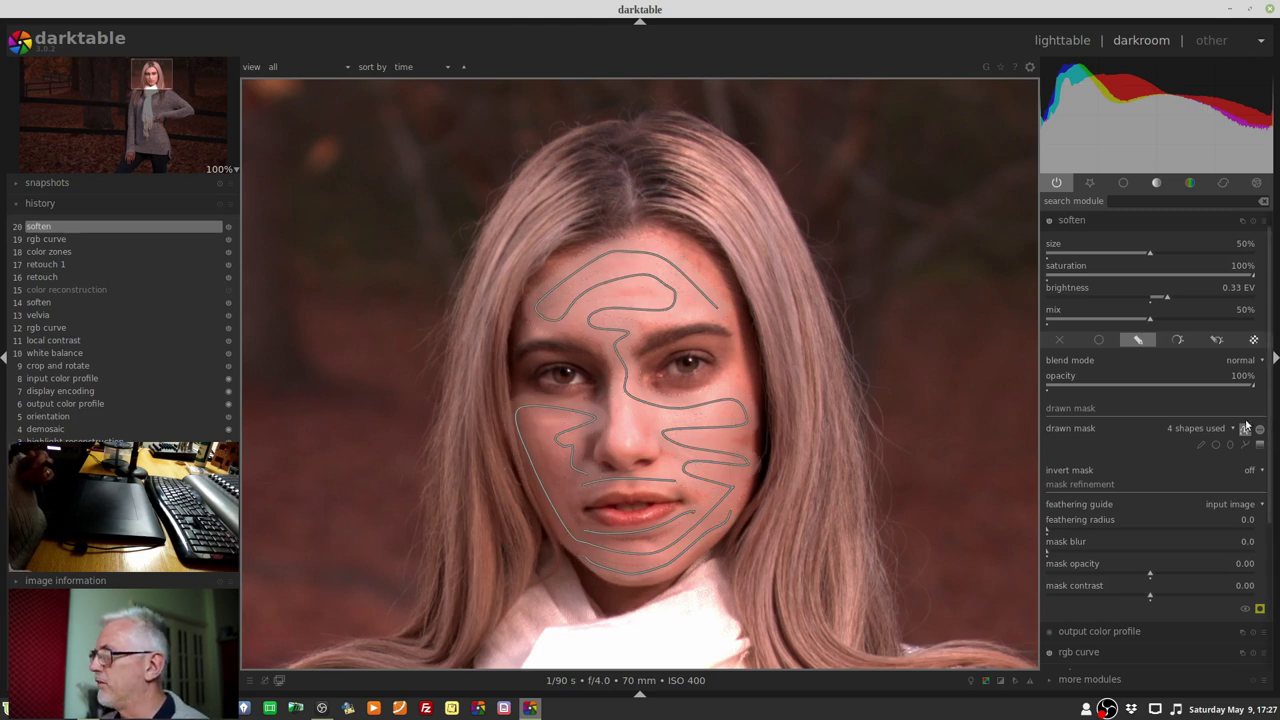
- Hide shape outlines and set the mask feathering radius to 22.8, then hide the mask display
{"action": "left_click", "coordinate": [1245, 430]}
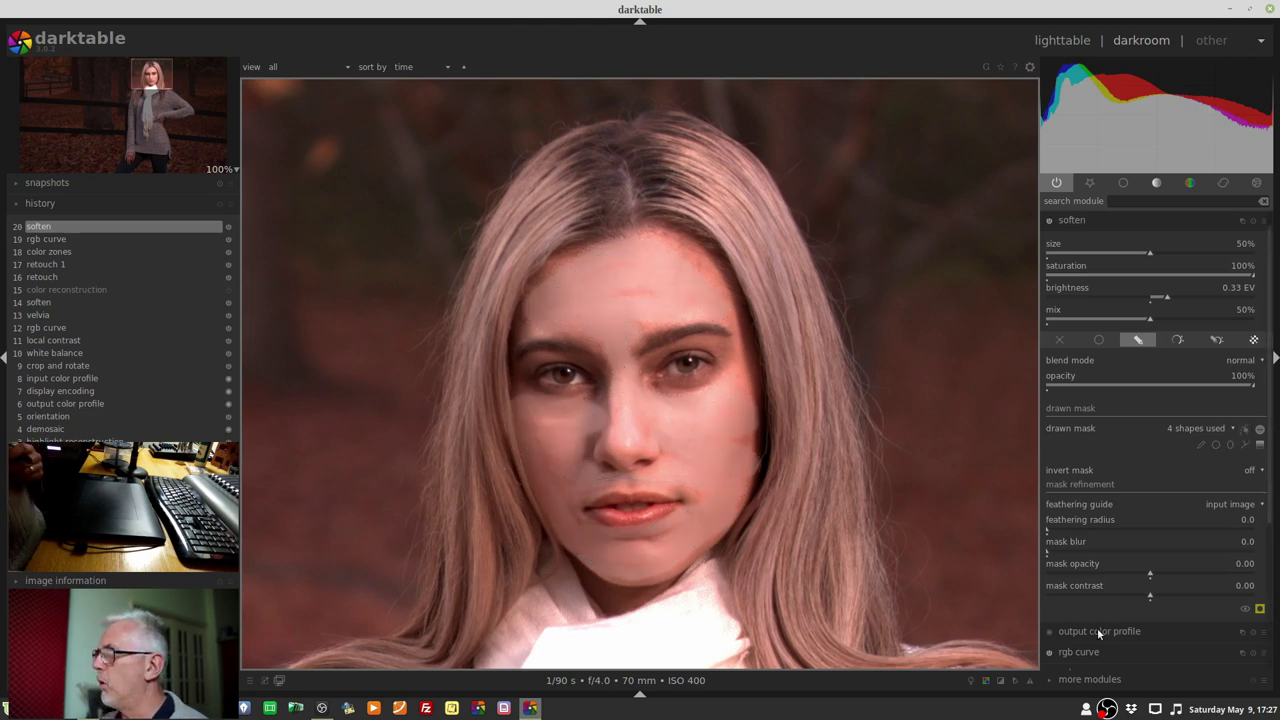
{"action": "left_click_drag", "start_coordinate": [1068, 533], "coordinate": [1038, 531]}
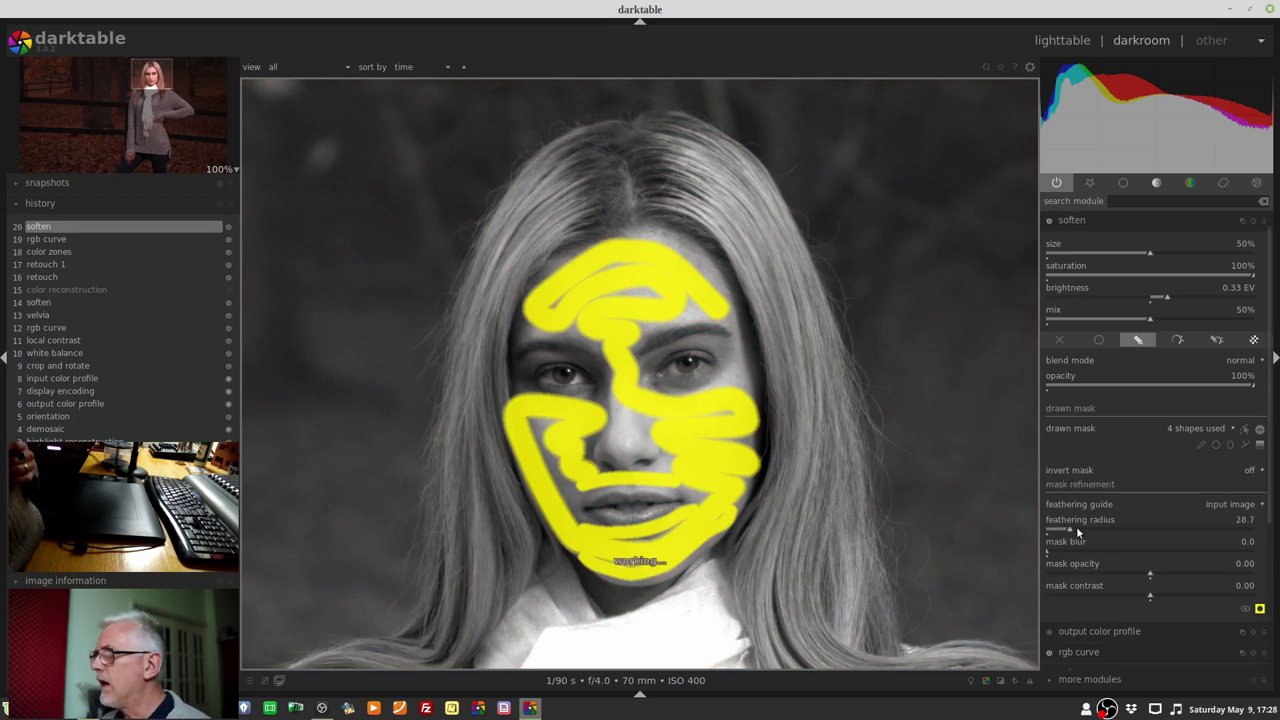
{"action": "mouse_move", "coordinate": [1076, 526]}
{"action": "left_mouse_down"}
{"action": "mouse_move", "coordinate": [1100, 528]}
{"action": "mouse_move", "coordinate": [1080, 530]}
{"action": "left_mouse_up"}
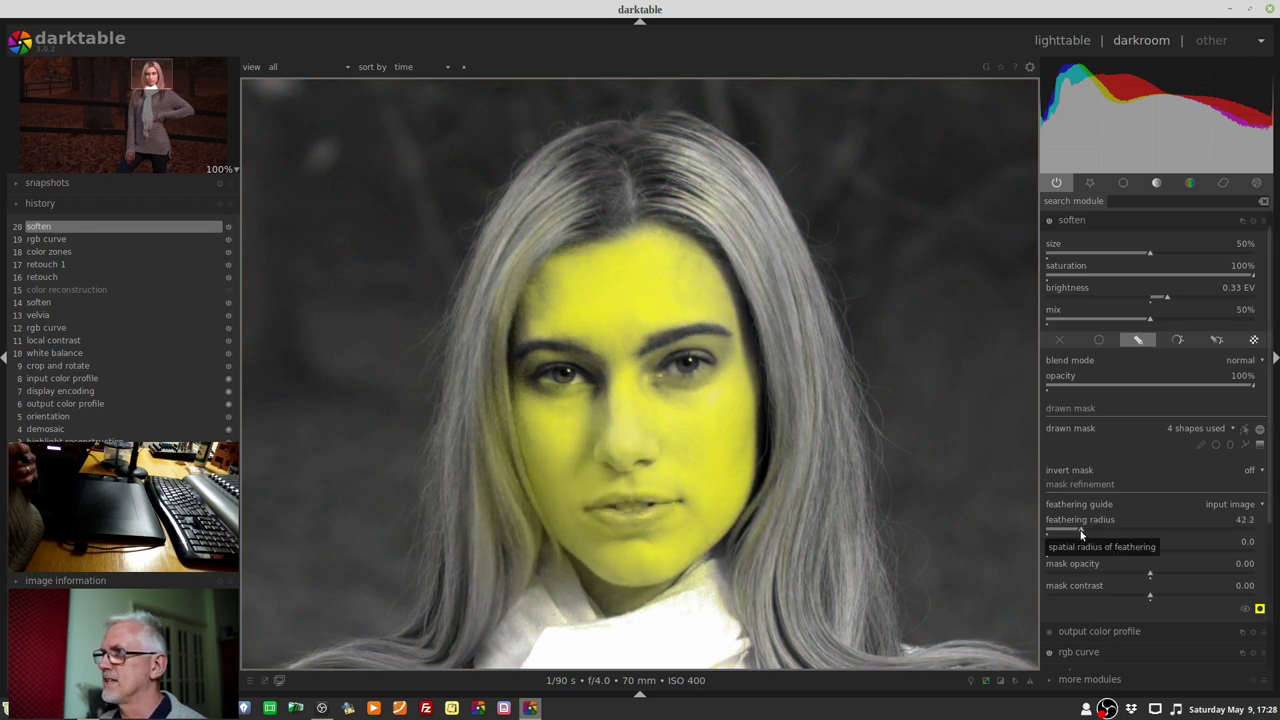
{"action": "left_click_drag", "start_coordinate": [1080, 535], "coordinate": [1062, 540]}
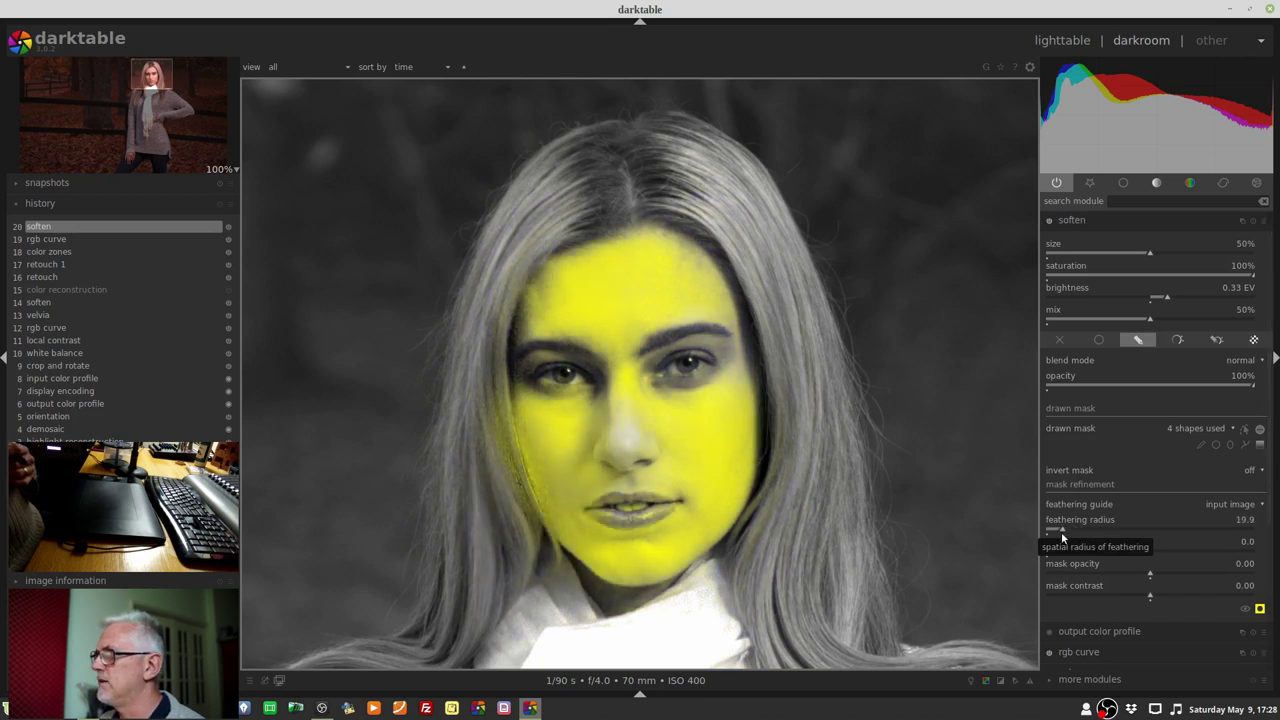
{"action": "left_click", "coordinate": [1063, 533]}
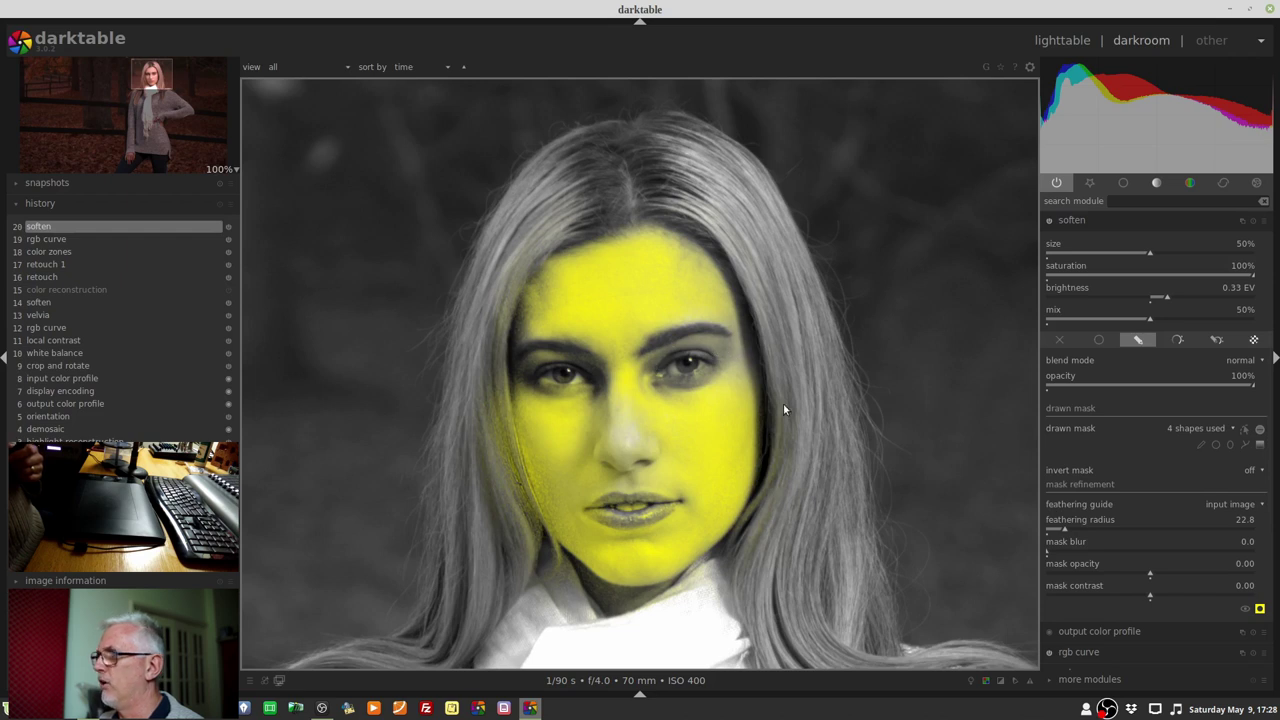
{"action": "left_click", "coordinate": [1259, 608]}
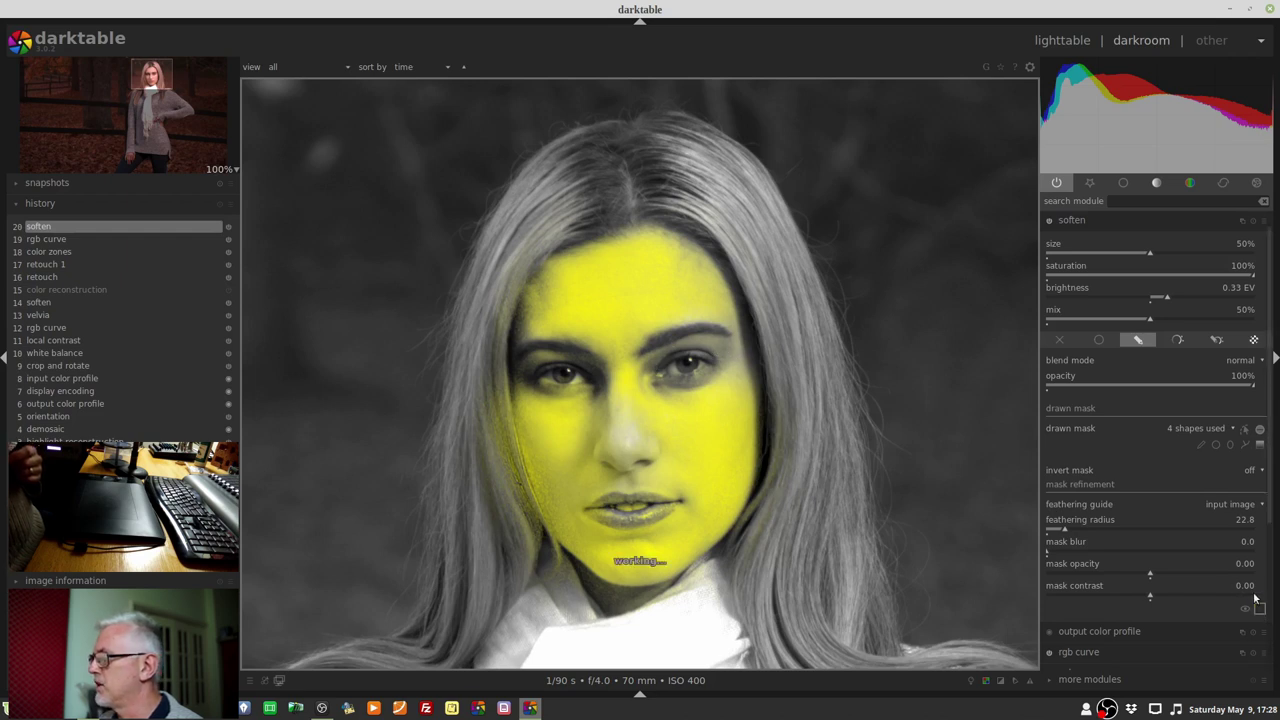
- Add two brush strokes along the right and left eyebrows to the soften mask
{"action": "left_click", "coordinate": [1201, 446]}
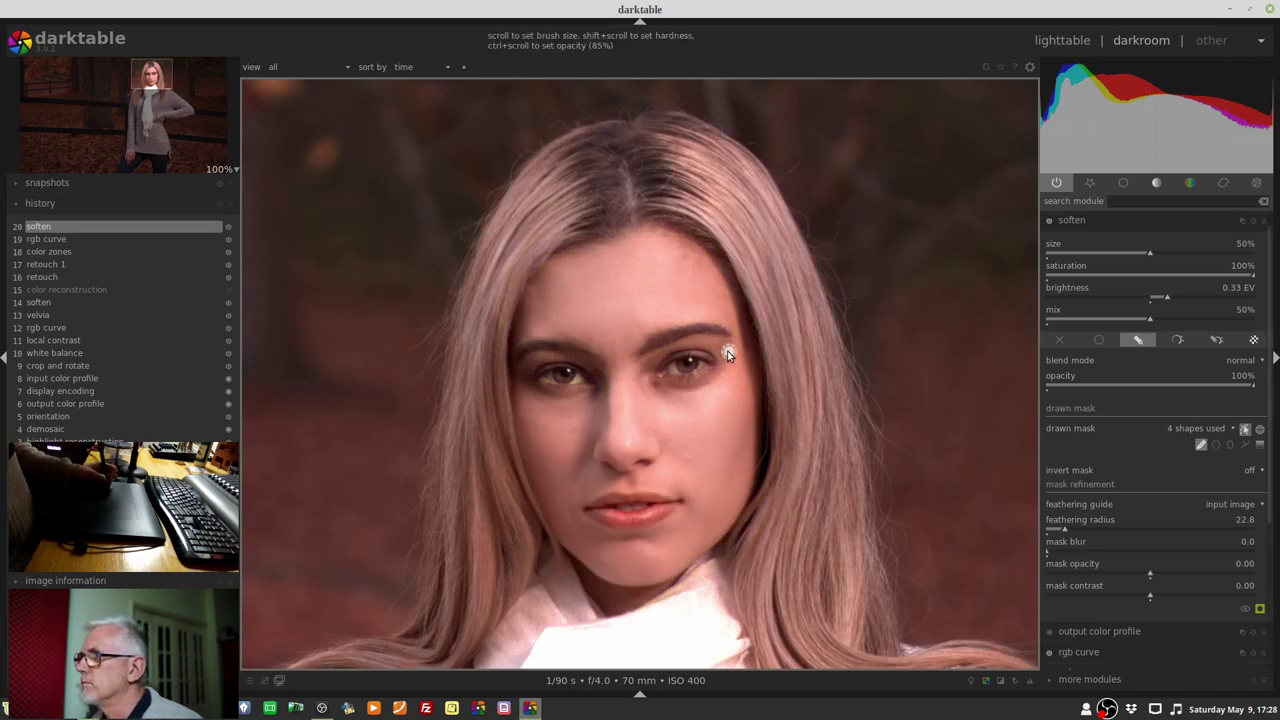
{"action": "mouse_move", "coordinate": [719, 348]}
{"action": "left_mouse_down"}
{"action": "mouse_move", "coordinate": [670, 351]}
{"action": "mouse_move", "coordinate": [630, 377]}
{"action": "left_mouse_up"}
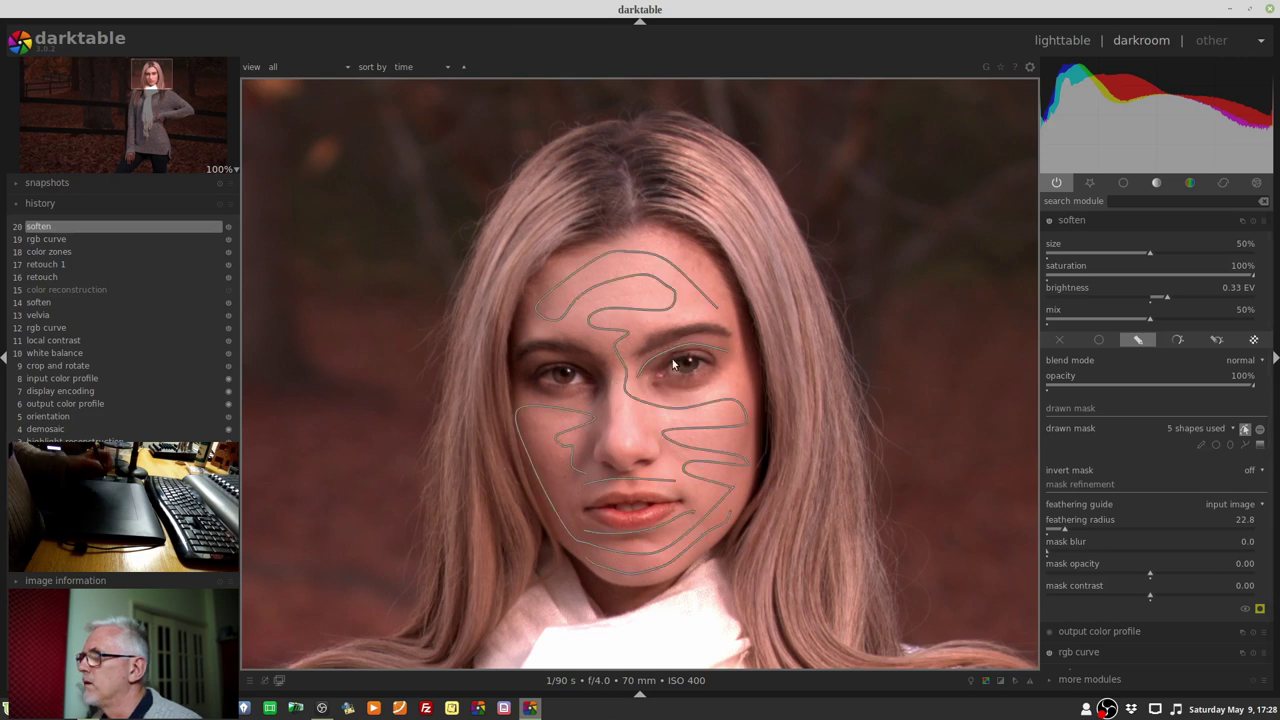
{"action": "left_click", "coordinate": [1200, 445]}
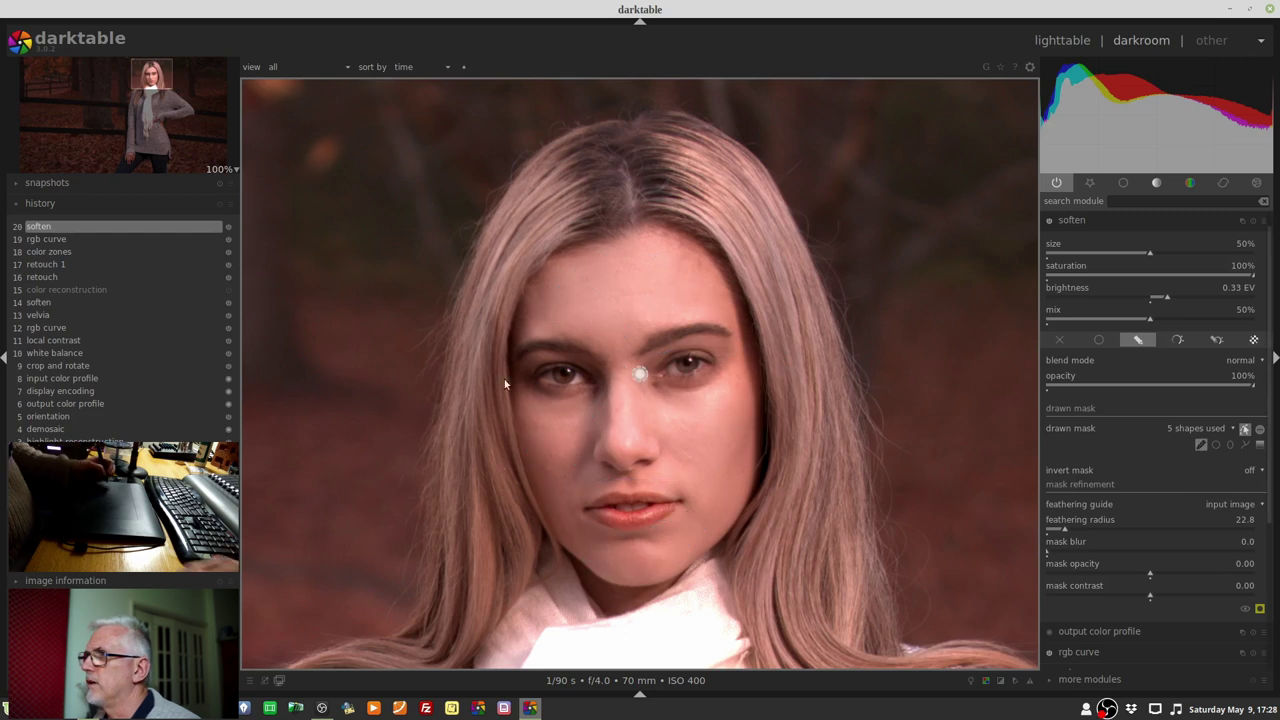
{"action": "mouse_move", "coordinate": [601, 368]}
{"action": "left_mouse_down"}
{"action": "mouse_move", "coordinate": [541, 360]}
{"action": "mouse_move", "coordinate": [524, 374]}
{"action": "left_mouse_up"}
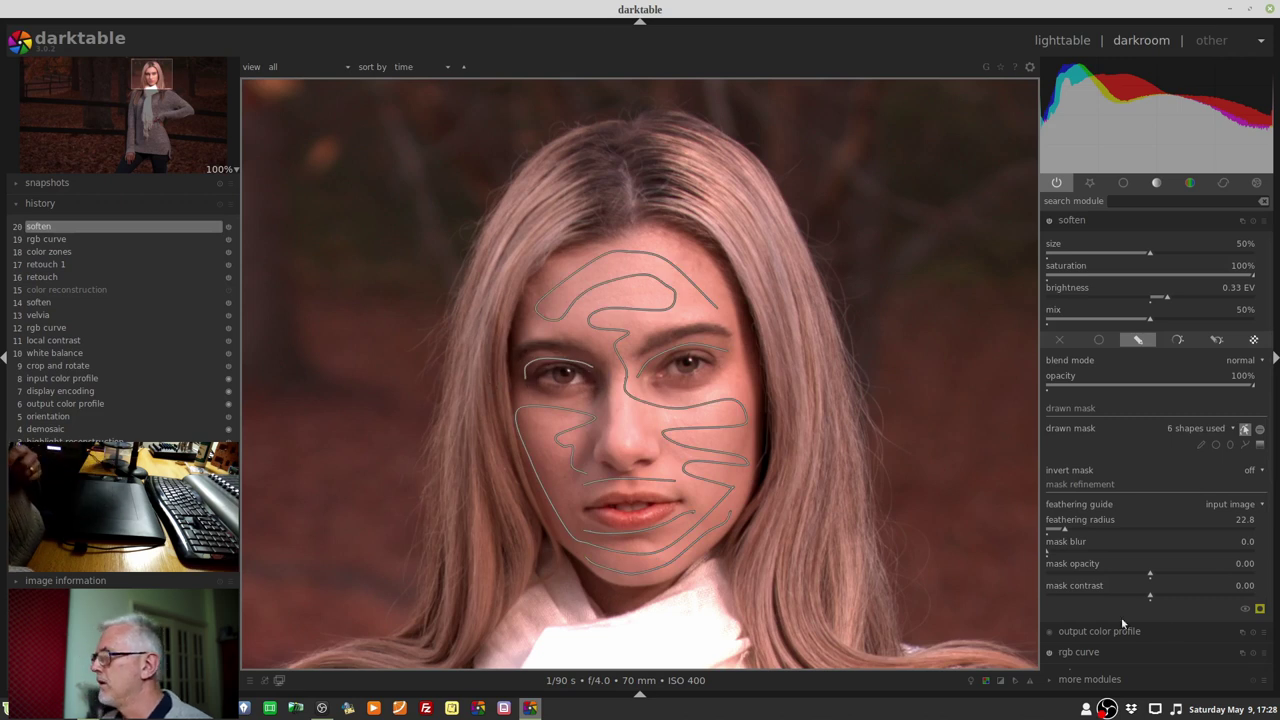
- Show the mask overlay without outlines and widen the feathering radius to 28.1
{"action": "left_click", "coordinate": [1260, 610]}
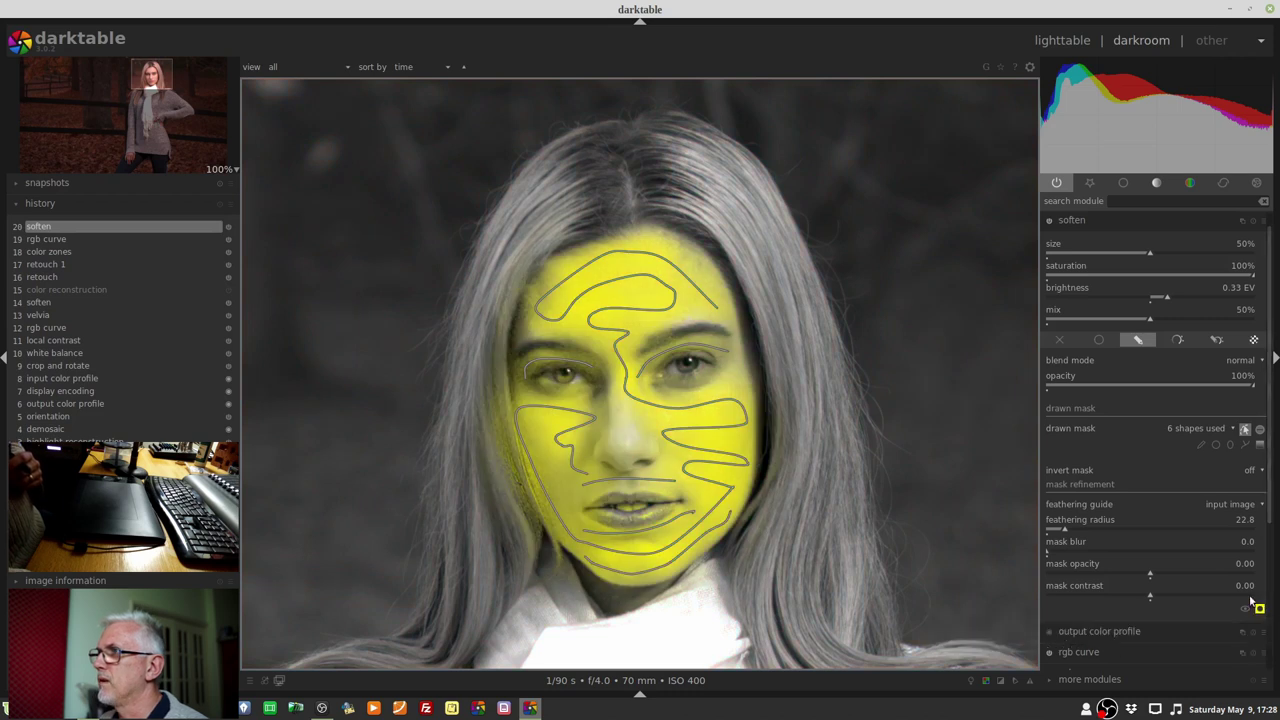
{"action": "left_click", "coordinate": [1245, 429]}
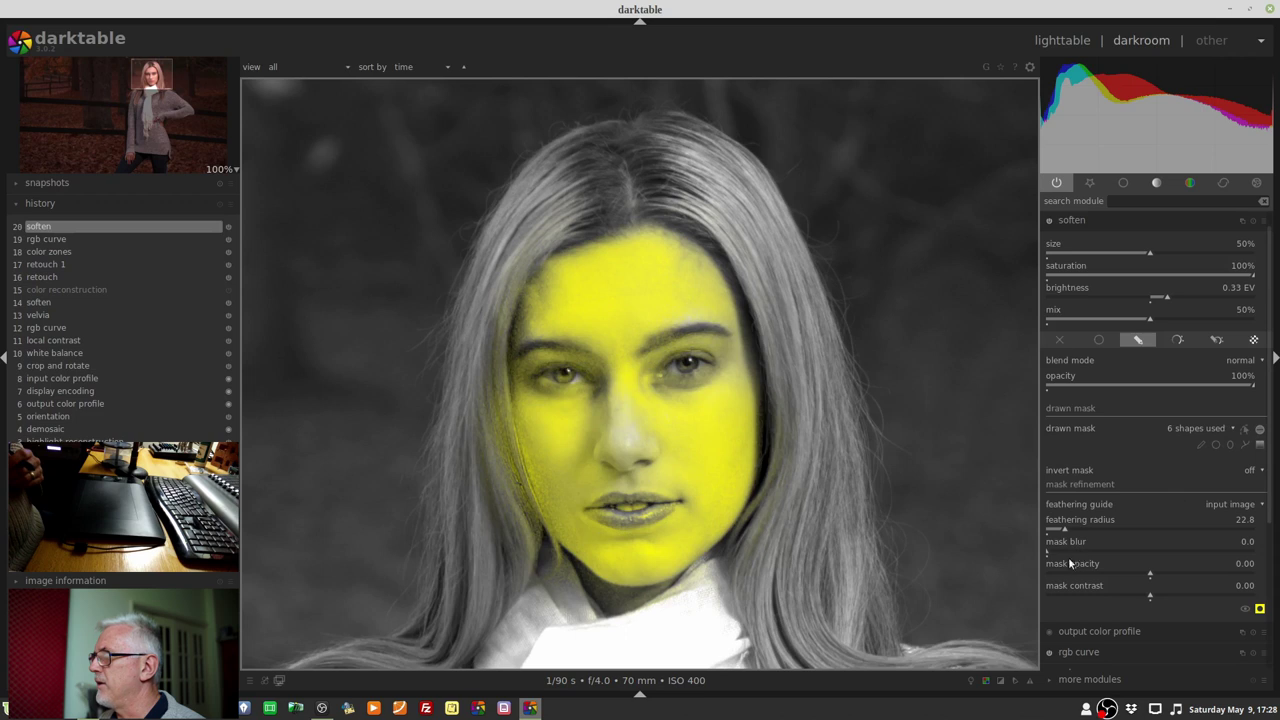
{"action": "left_click_drag", "start_coordinate": [1061, 536], "coordinate": [1068, 527]}
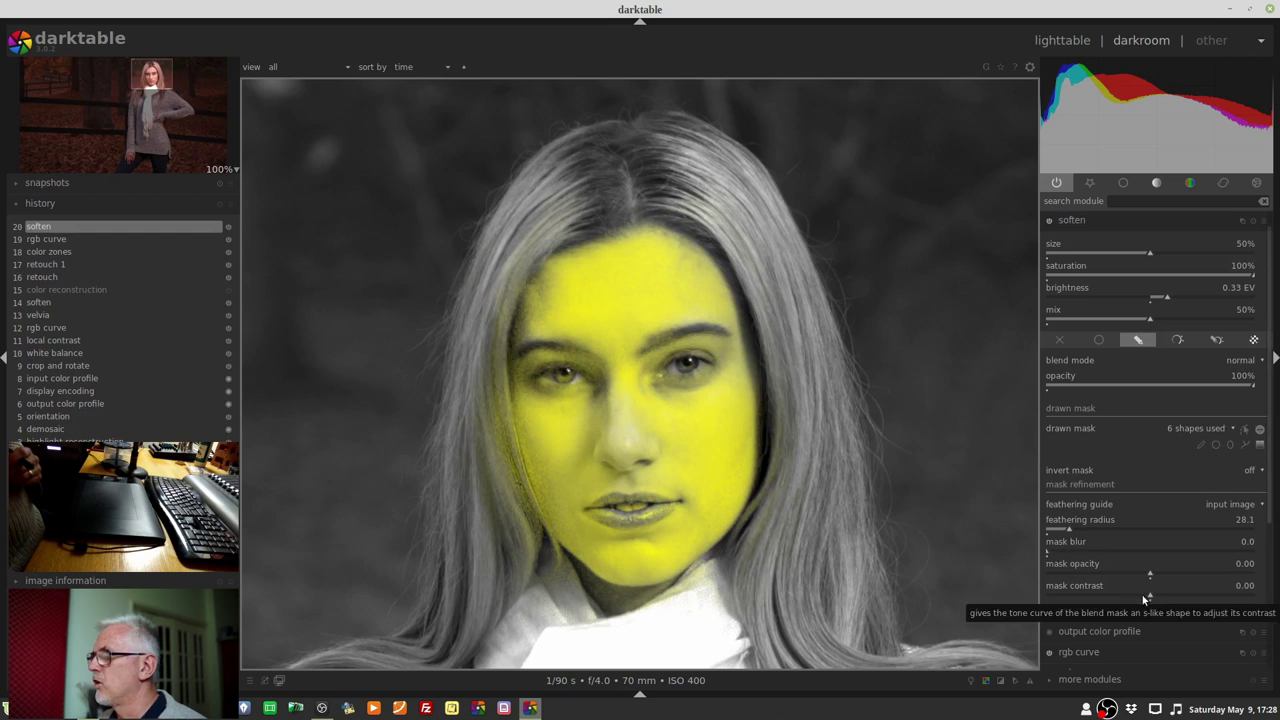
- Set mask contrast to 0.08 and keep mask opacity at 0.00
{"action": "scroll", "coordinate": [1111, 591], "scroll_direction": "down", "scroll_amount": 1}
{"action": "scroll", "coordinate": [1140, 592], "scroll_direction": "down", "scroll_amount": 1}
{"action": "left_click_drag", "start_coordinate": [1151, 593], "coordinate": [1161, 595]}
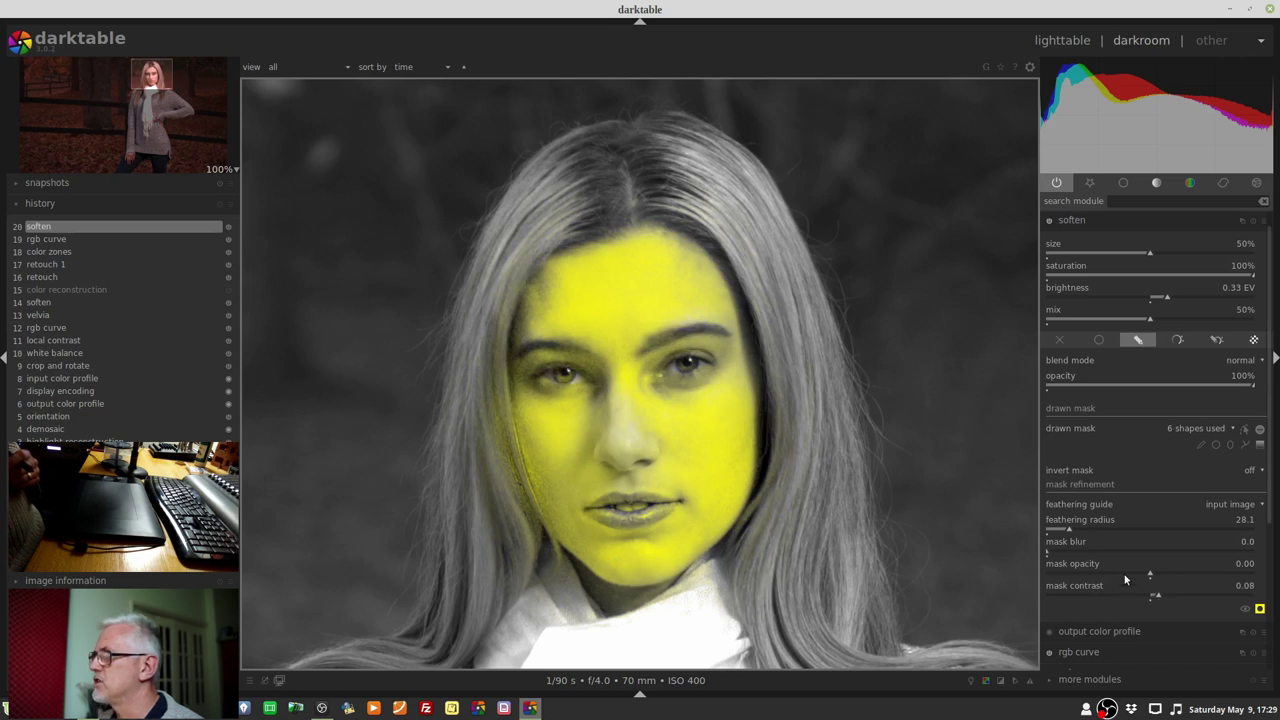
{"action": "left_click_drag", "start_coordinate": [1125, 579], "coordinate": [1148, 572]}
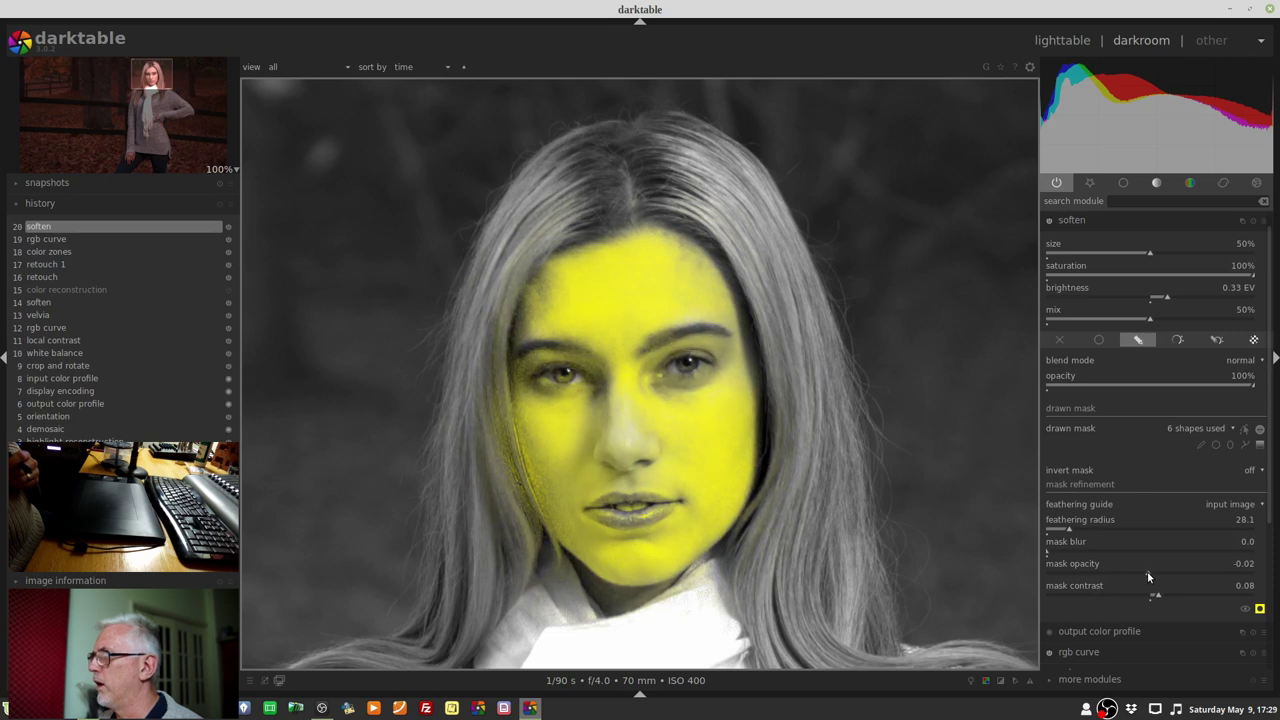
{"action": "right_click", "coordinate": [1148, 576]}
{"action": "type", "text": "0"}
{"action": "key", "text": "Return"}
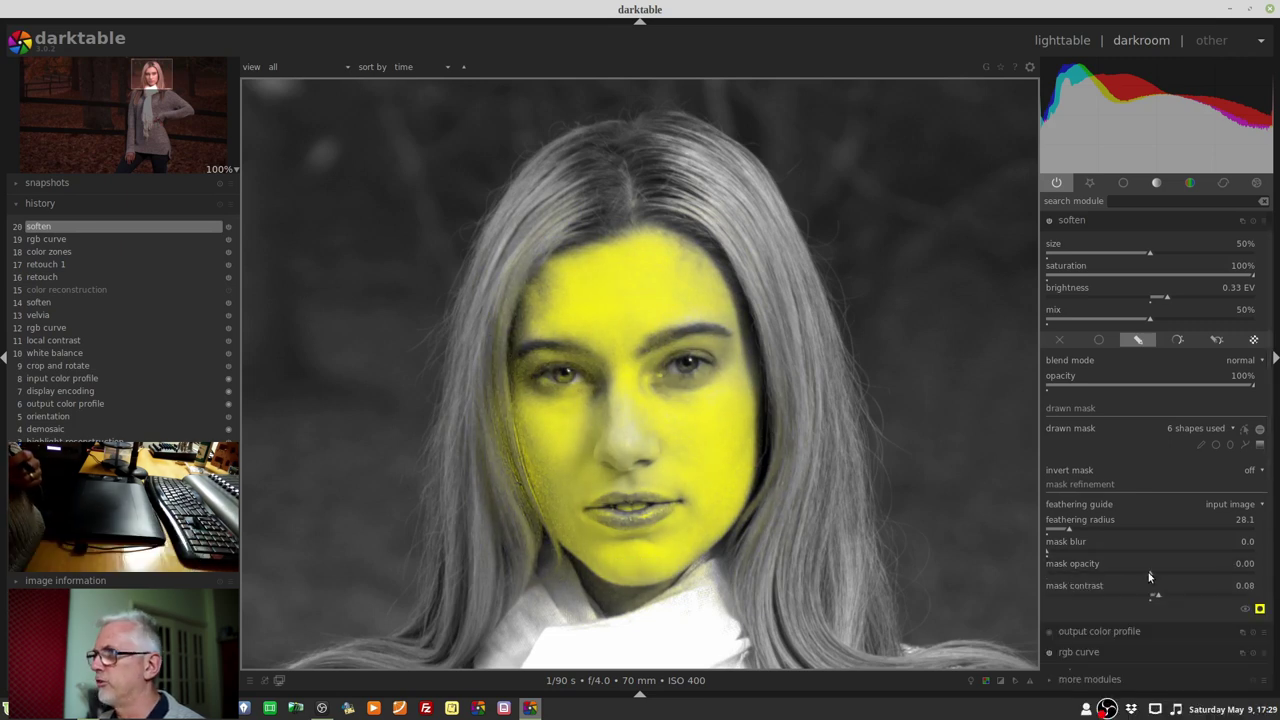
- Hide the mask overlay and preview lower soften mix values down to 0%
{"action": "left_click", "coordinate": [1259, 608]}
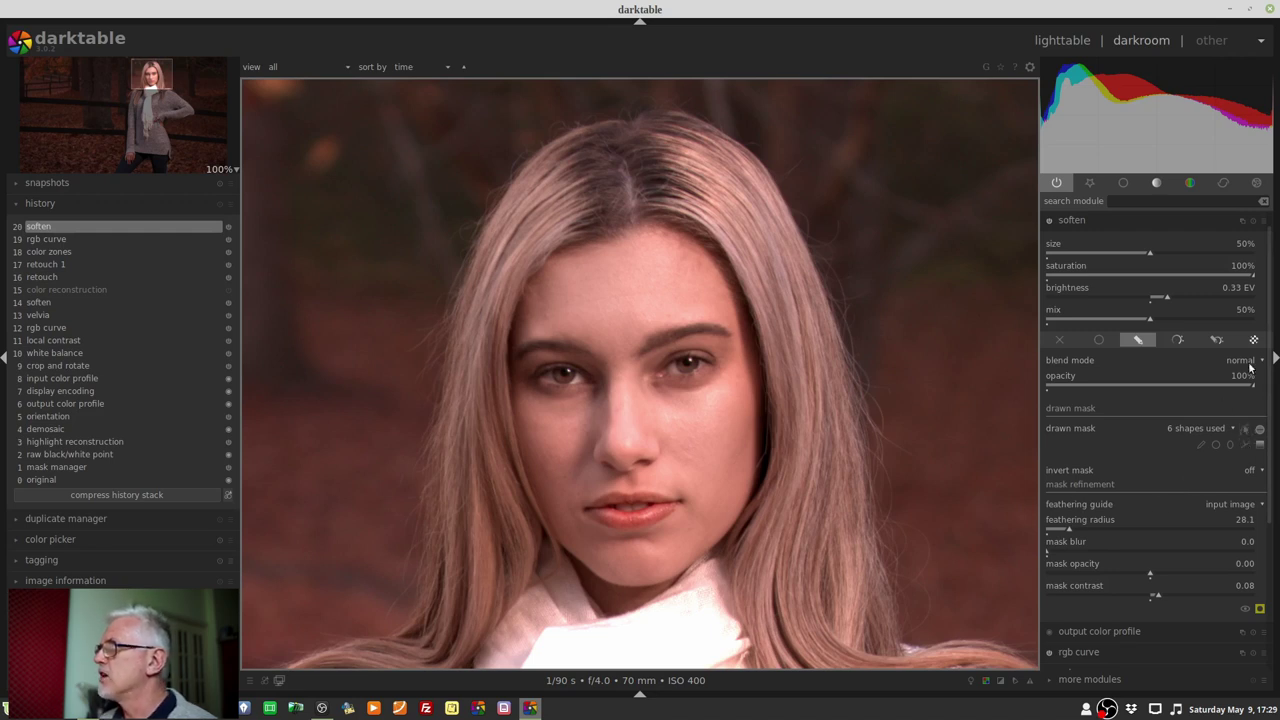
{"action": "scroll", "coordinate": [1148, 280], "scroll_direction": "up", "scroll_amount": 1}
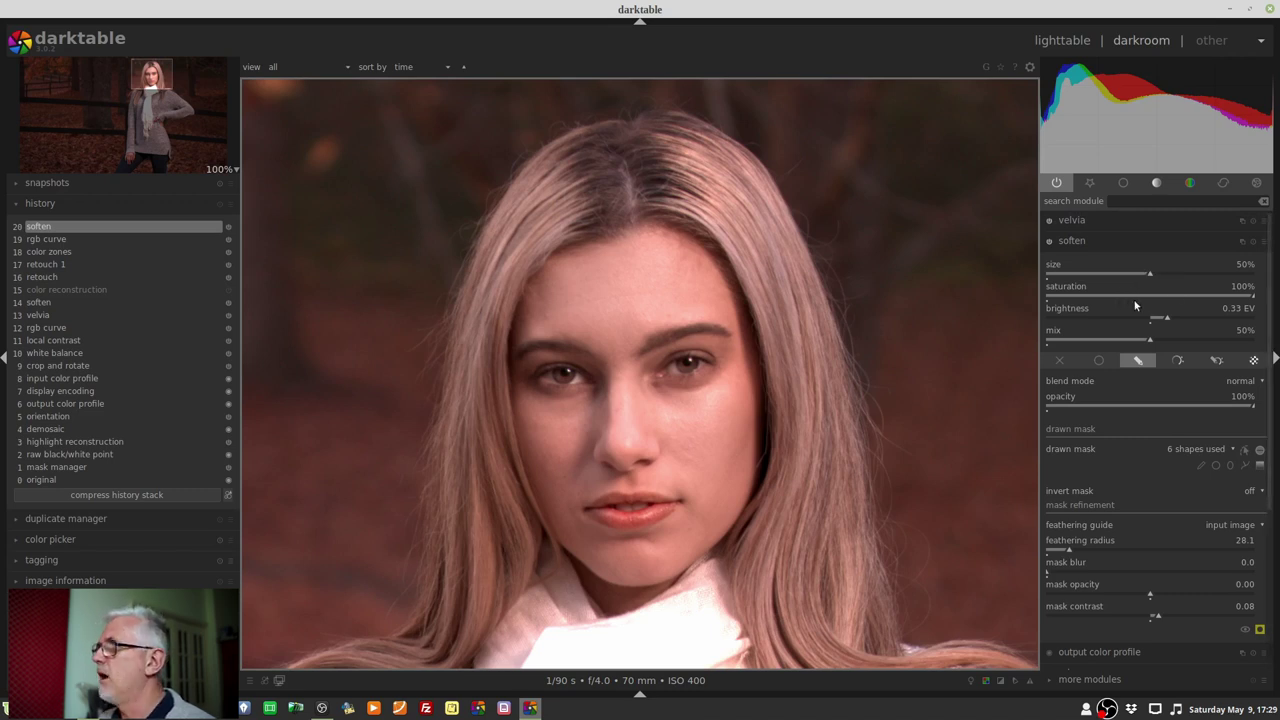
{"action": "mouse_move", "coordinate": [1146, 342]}
{"action": "left_mouse_down"}
{"action": "mouse_move", "coordinate": [1068, 350]}
{"action": "mouse_move", "coordinate": [1110, 340]}
{"action": "left_mouse_up"}
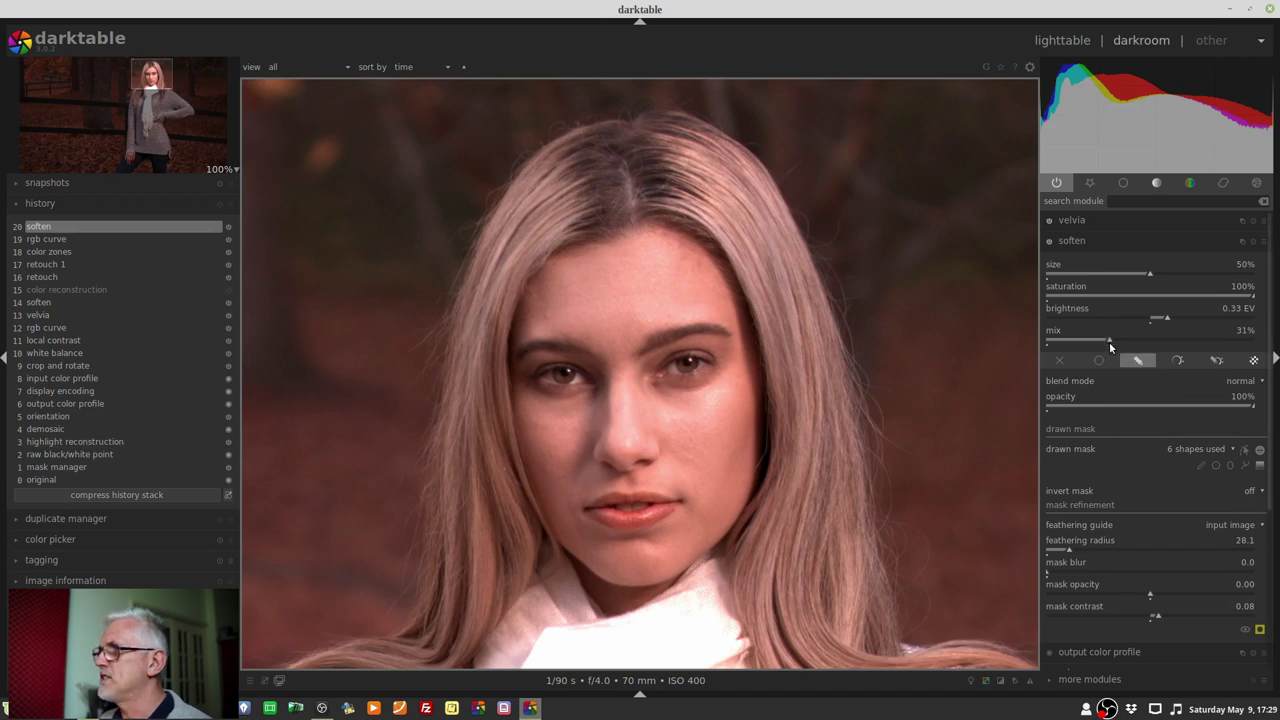
{"action": "left_click_drag", "start_coordinate": [1110, 345], "coordinate": [923, 344]}
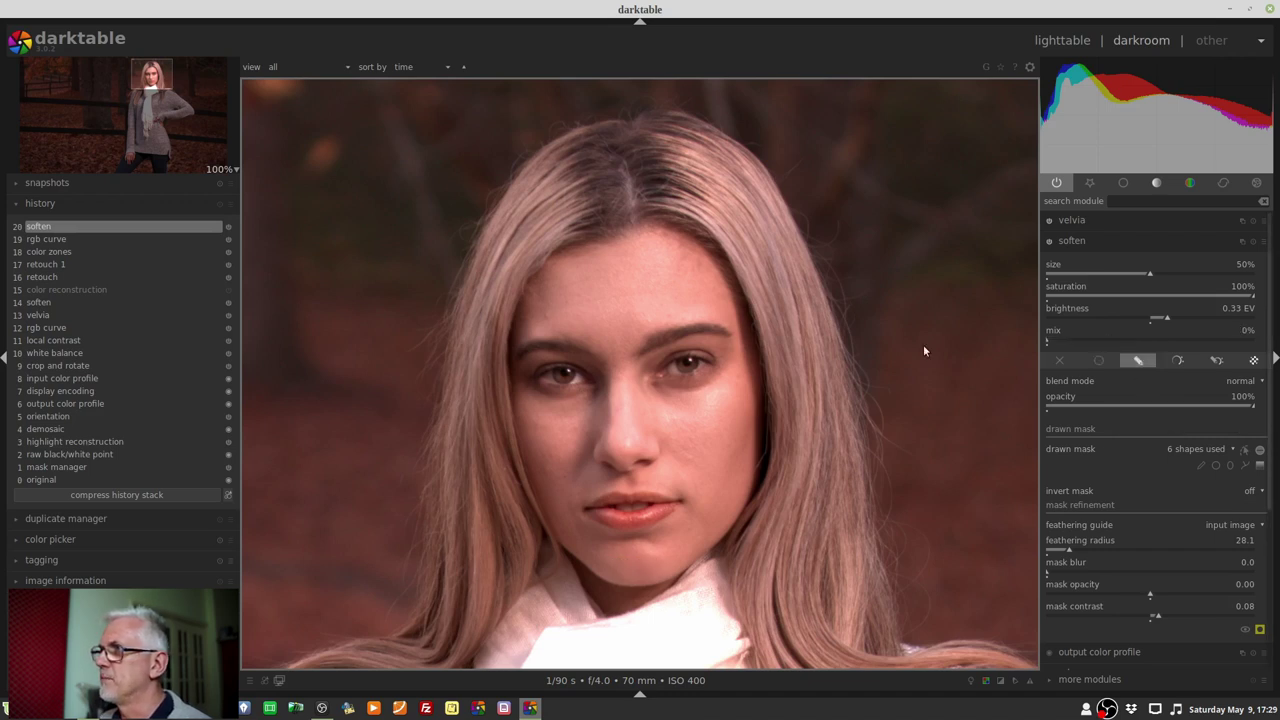
- Try mix values 30%, 40% and 50%, settle on 40%, then switch soften off to compare
{"action": "right_click", "coordinate": [1096, 338]}
{"action": "type", "text": "30"}
{"action": "key", "text": "Return"}
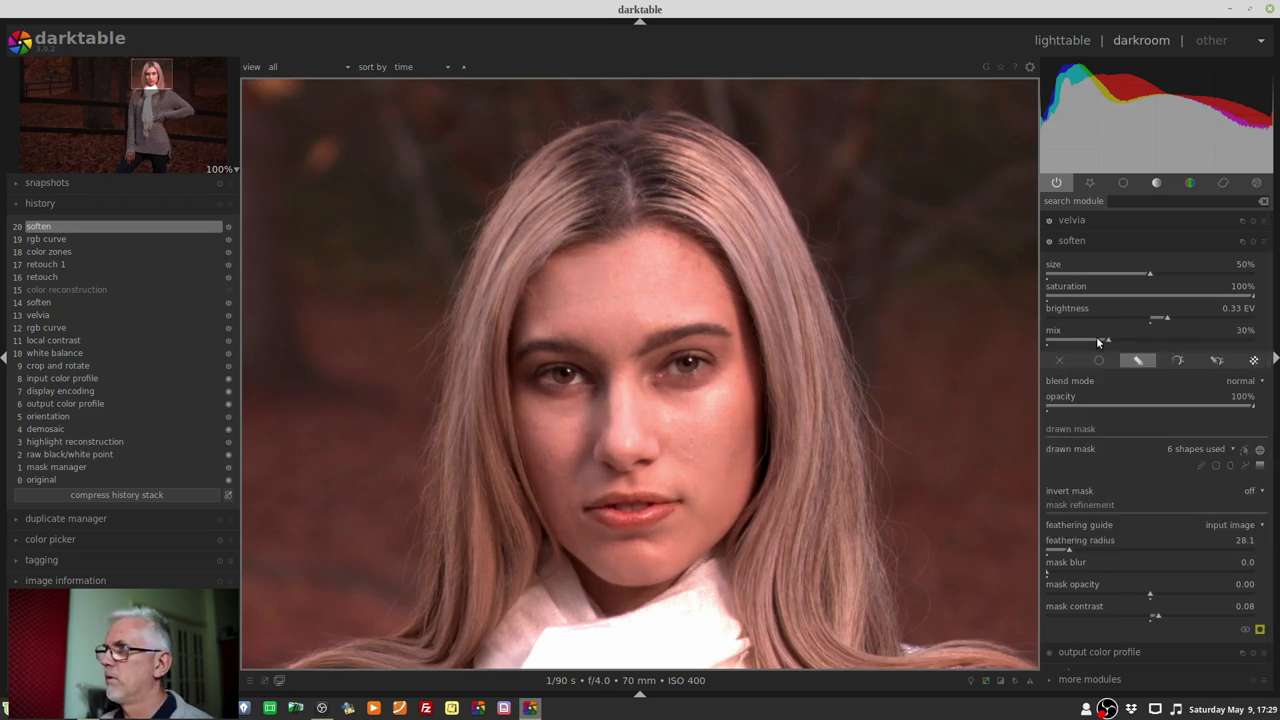
{"action": "right_click", "coordinate": [1106, 335]}
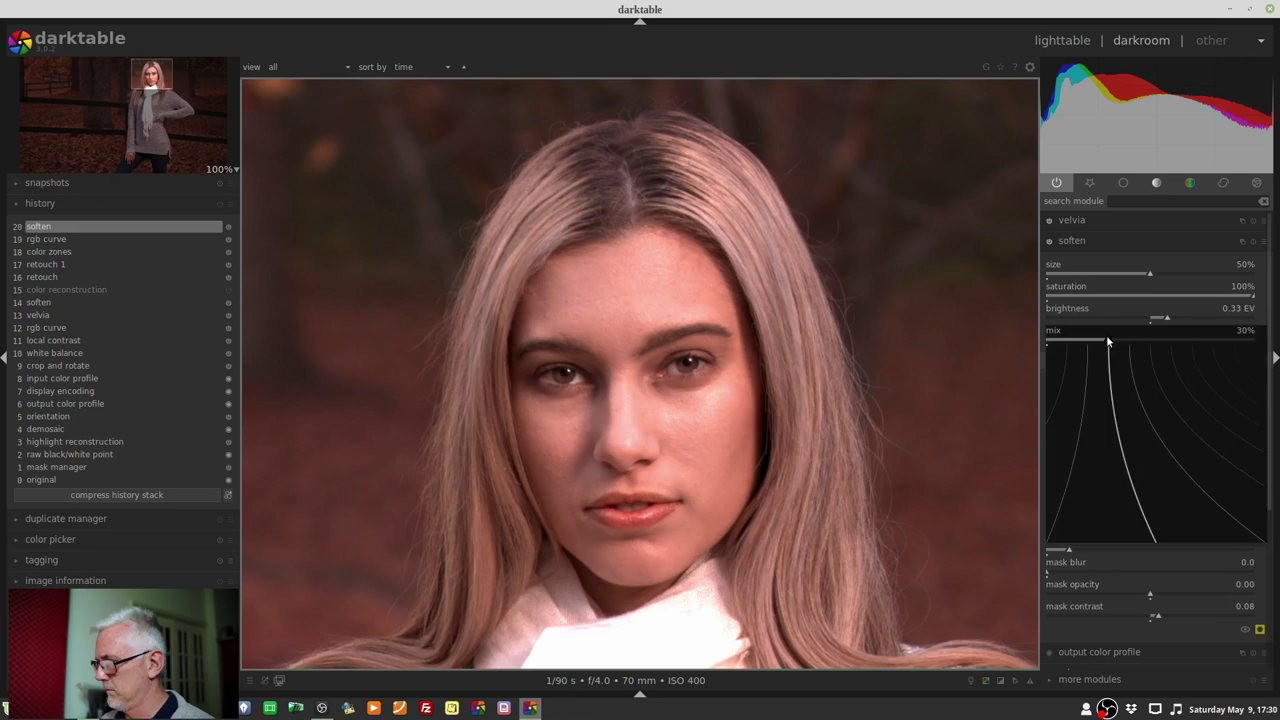
{"action": "type", "text": "40"}
{"action": "key", "text": "Return"}
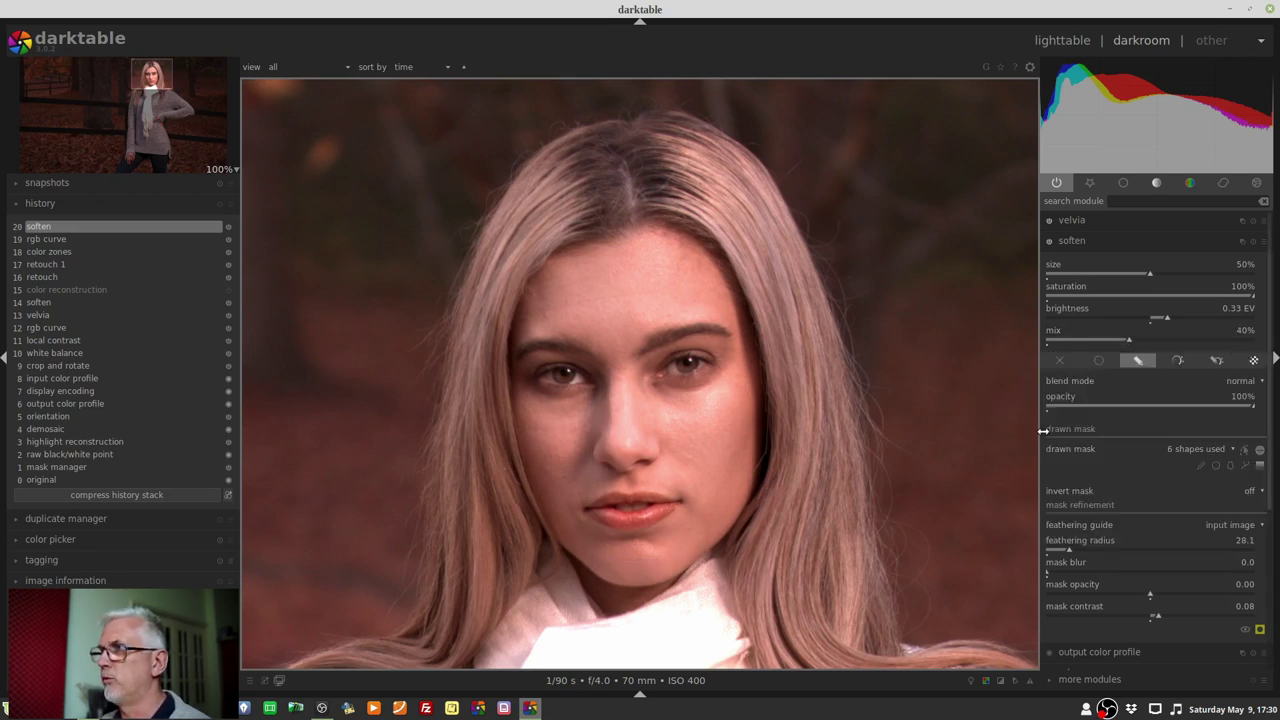
{"action": "right_click", "coordinate": [1146, 343]}
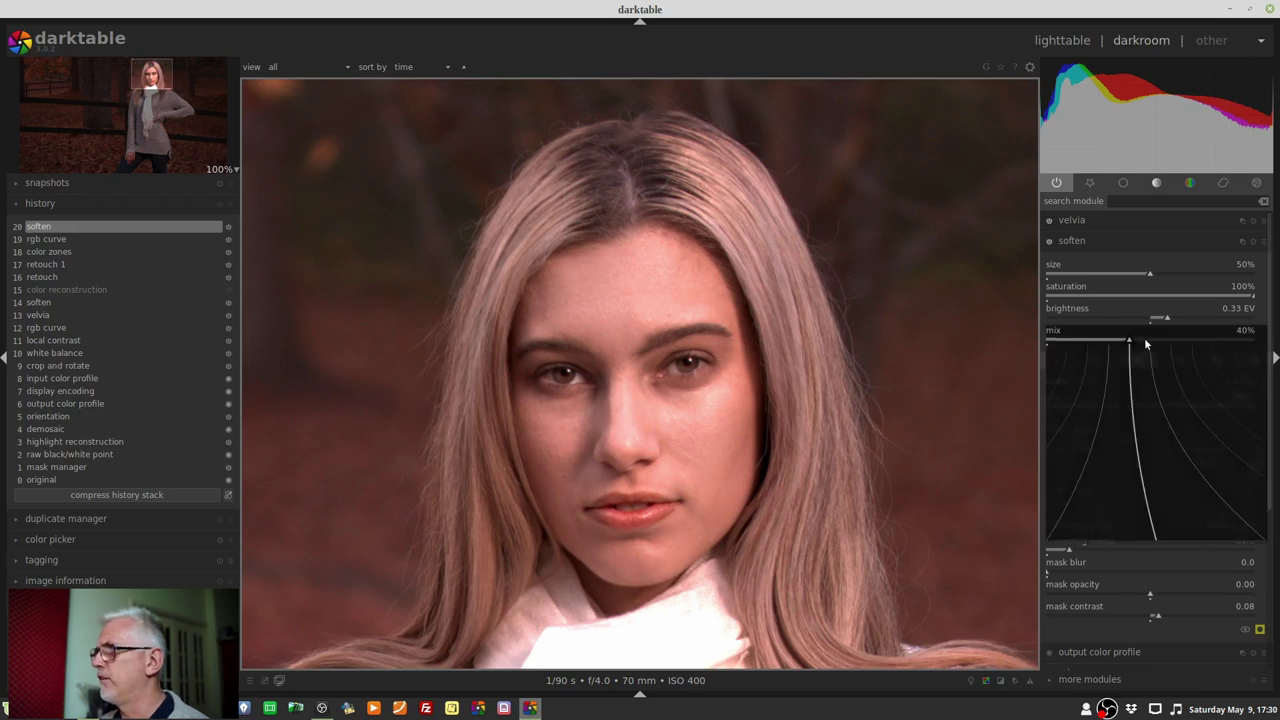
{"action": "type", "text": "50"}
{"action": "key", "text": "Return"}
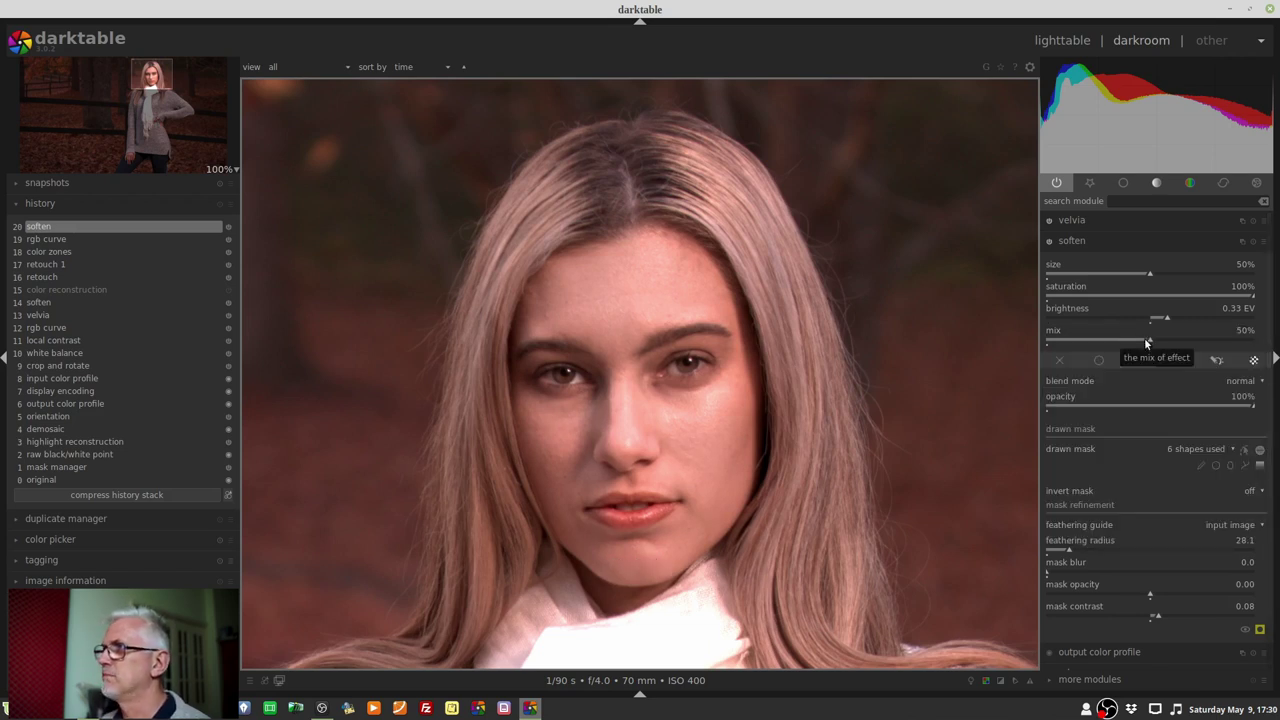
{"action": "right_click", "coordinate": [1138, 341]}
{"action": "type", "text": "40"}
{"action": "key", "text": "Return"}
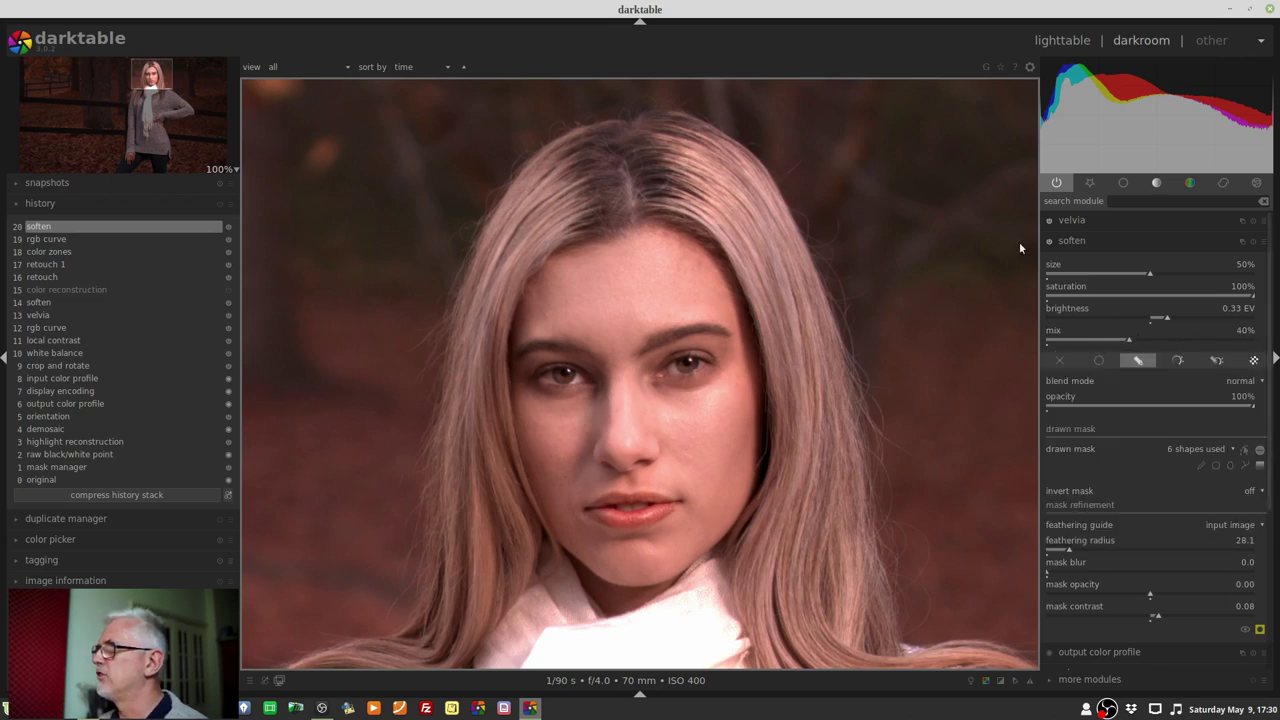
{"action": "left_click", "coordinate": [1049, 242]}
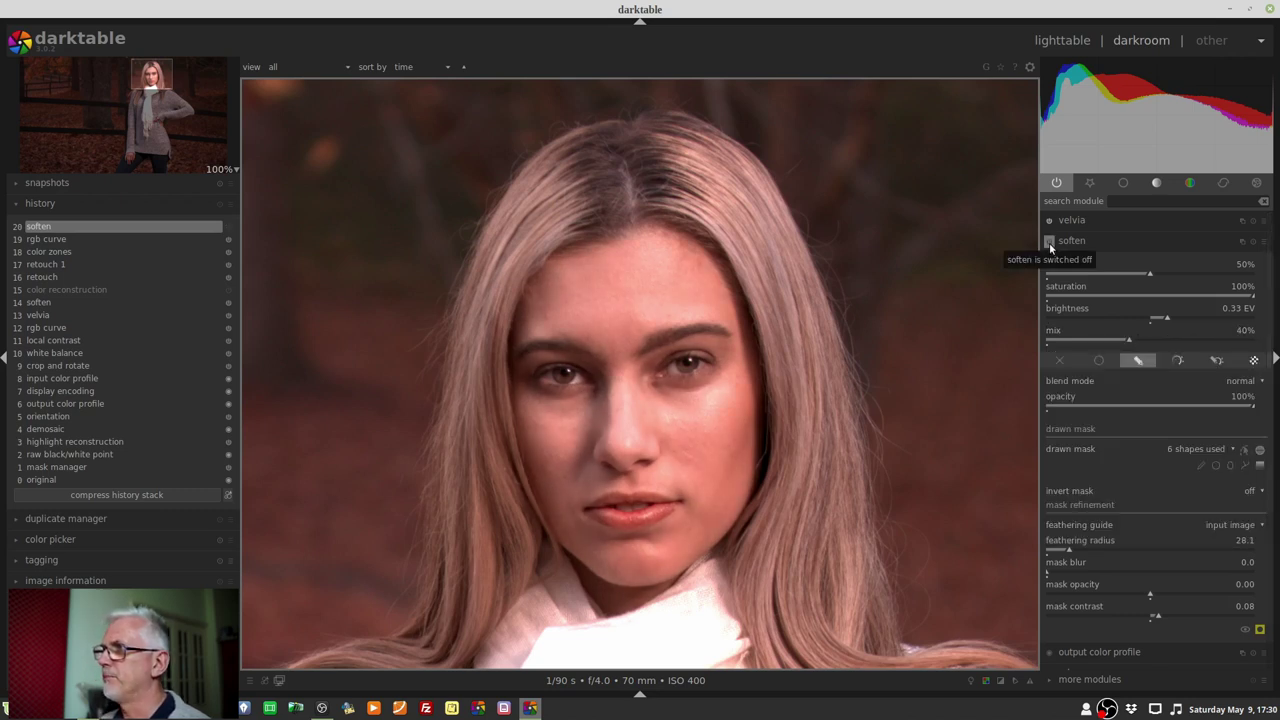
- Re-enable soften, zoom out to view the whole portrait, then zoom back in on the face
{"action": "left_click", "coordinate": [1049, 242]}
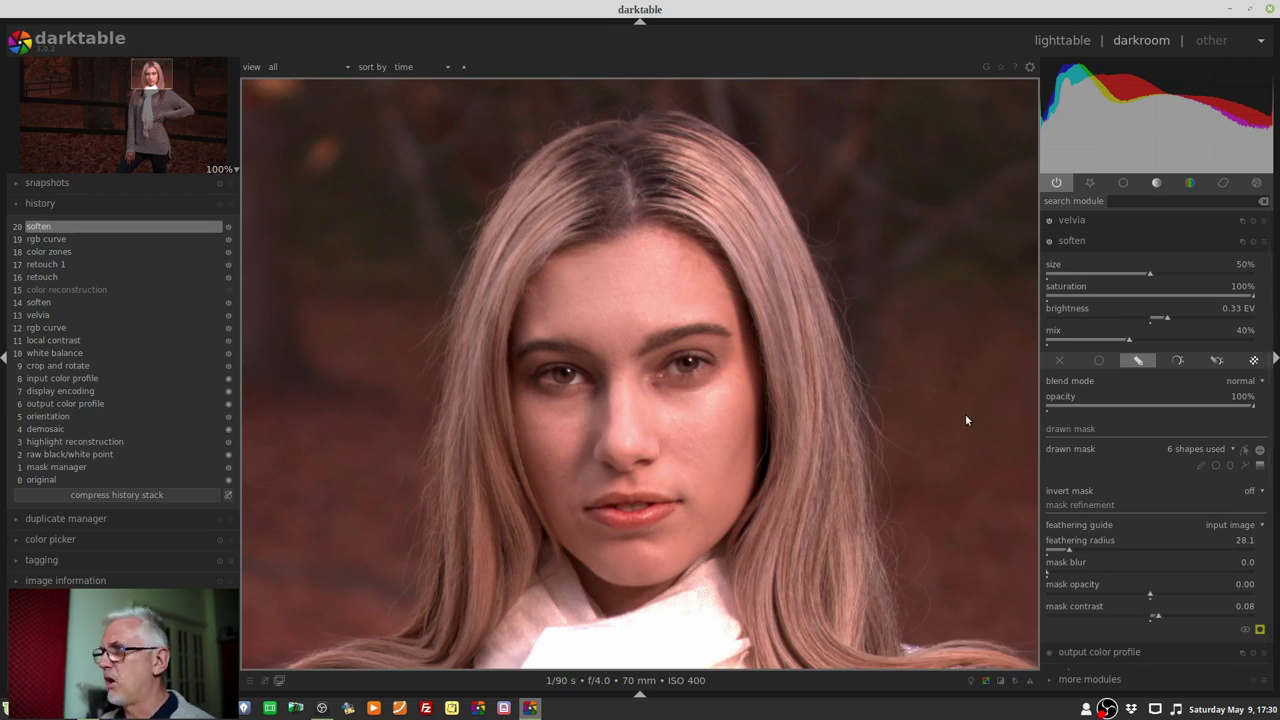
{"action": "middle_click", "coordinate": [928, 420]}
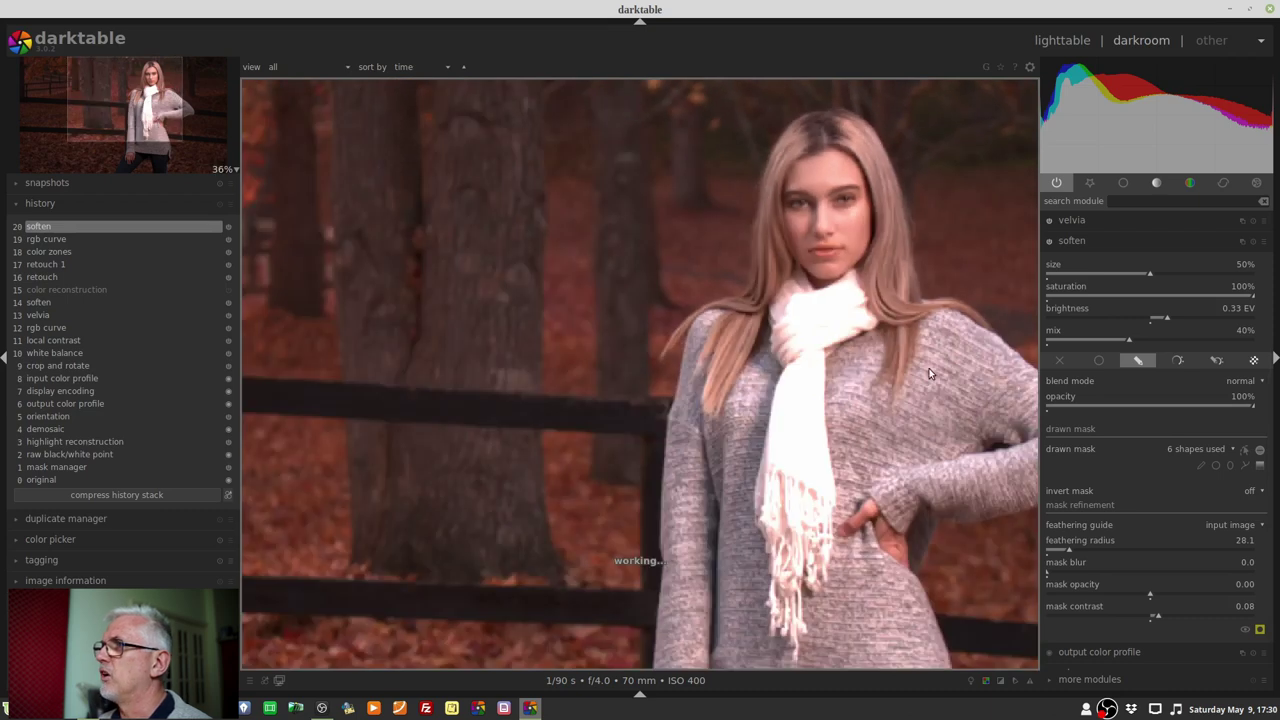
{"action": "scroll", "coordinate": [821, 422], "scroll_direction": "down", "scroll_amount": 1}
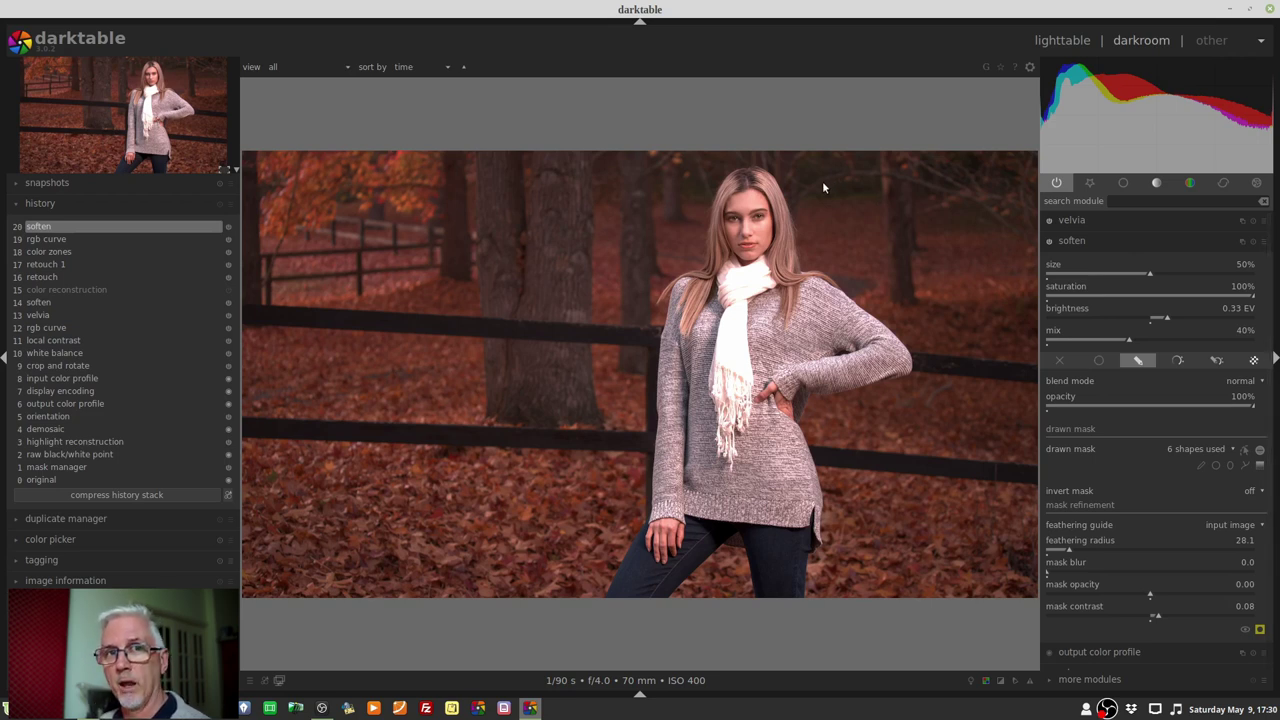
{"action": "scroll", "coordinate": [798, 168], "scroll_direction": "up", "scroll_amount": 3}
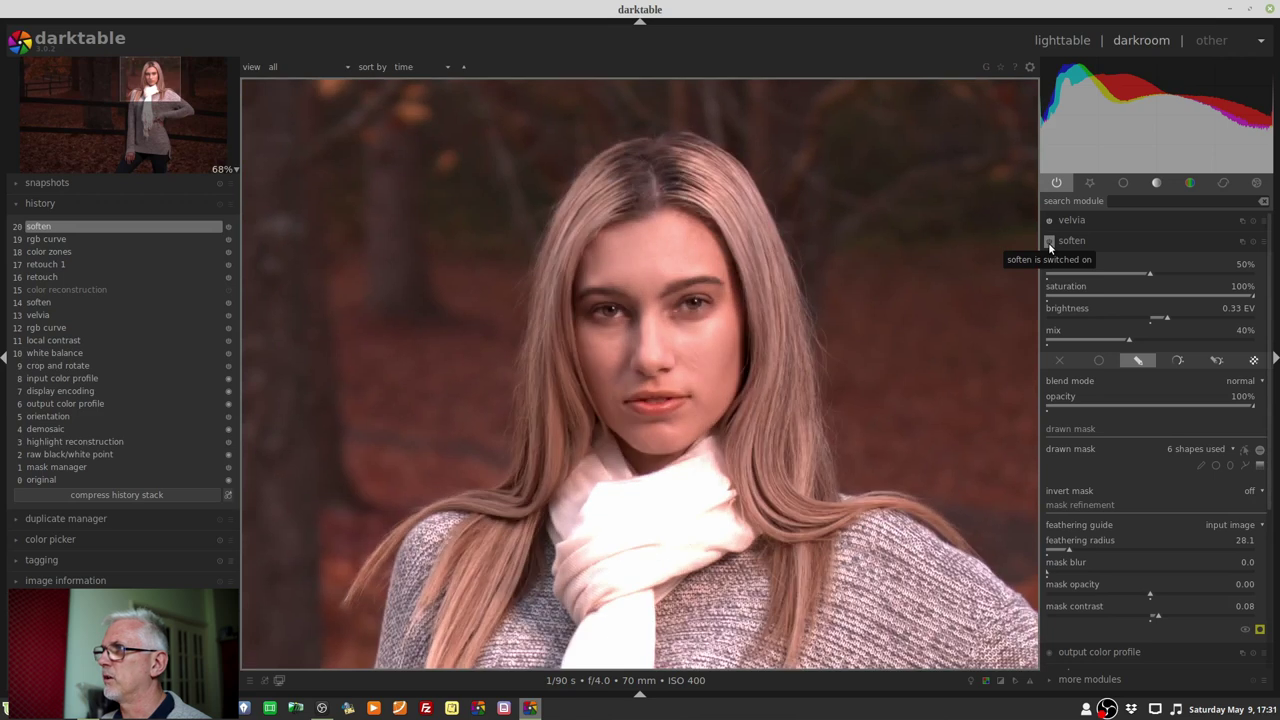
- Lower the soften brightness from 0.33 EV down to 0.09 EV
{"action": "left_click", "coordinate": [1048, 242]}
{"action": "left_click", "coordinate": [1048, 242]}
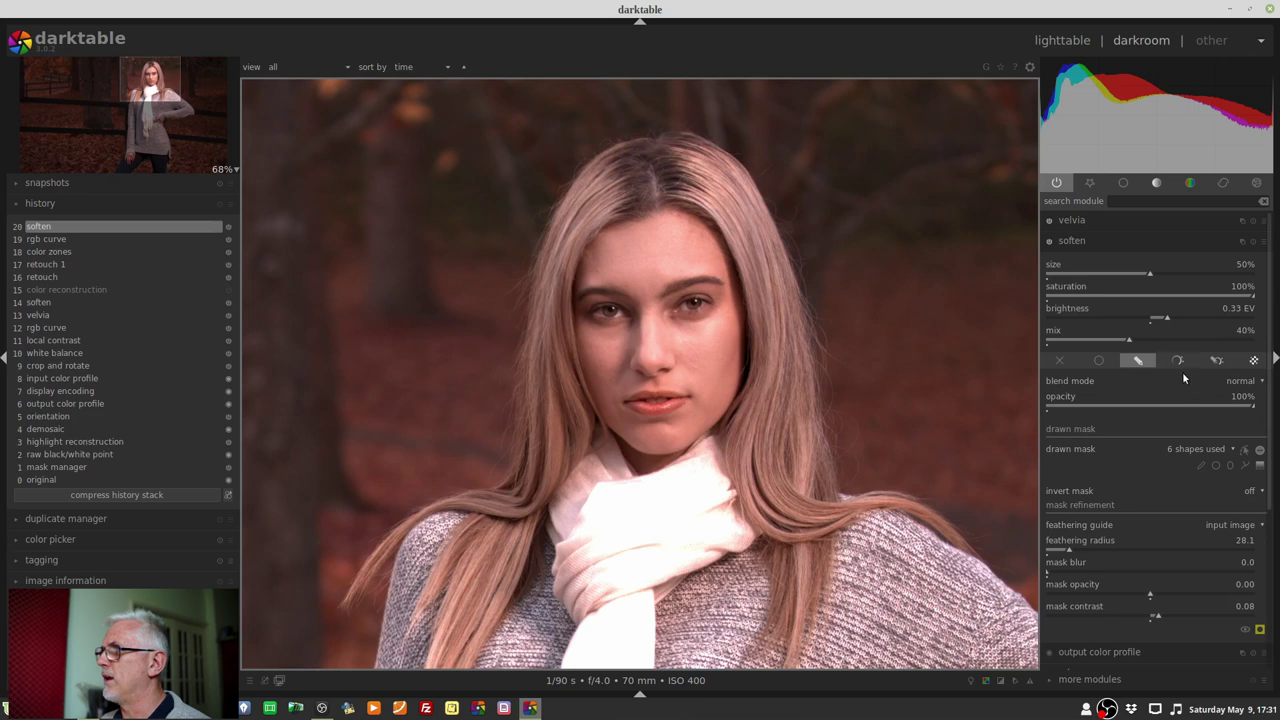
{"action": "left_click", "coordinate": [1162, 318]}
{"action": "left_click", "coordinate": [1156, 320]}
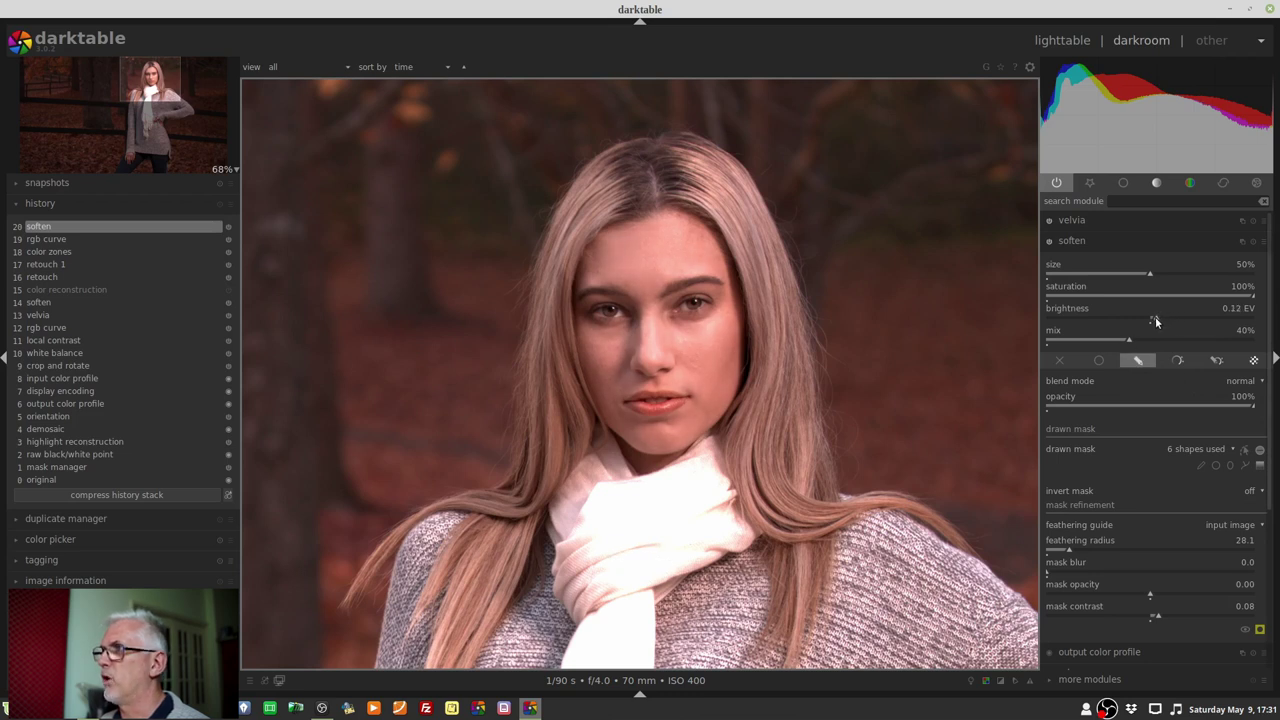
{"action": "scroll", "coordinate": [1155, 318], "scroll_direction": "down", "scroll_amount": 3}
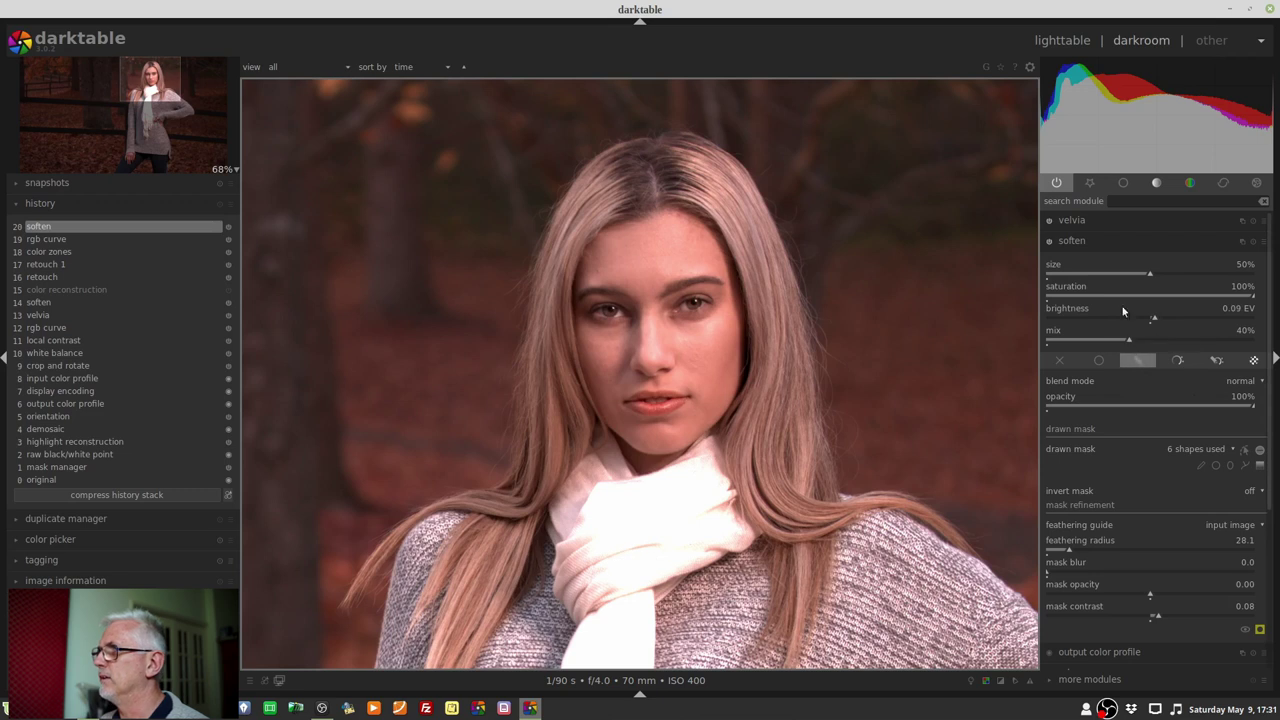
- Compare the face with soften off and on at 100% zoom, leaving soften enabled
{"action": "left_click", "coordinate": [1048, 240]}
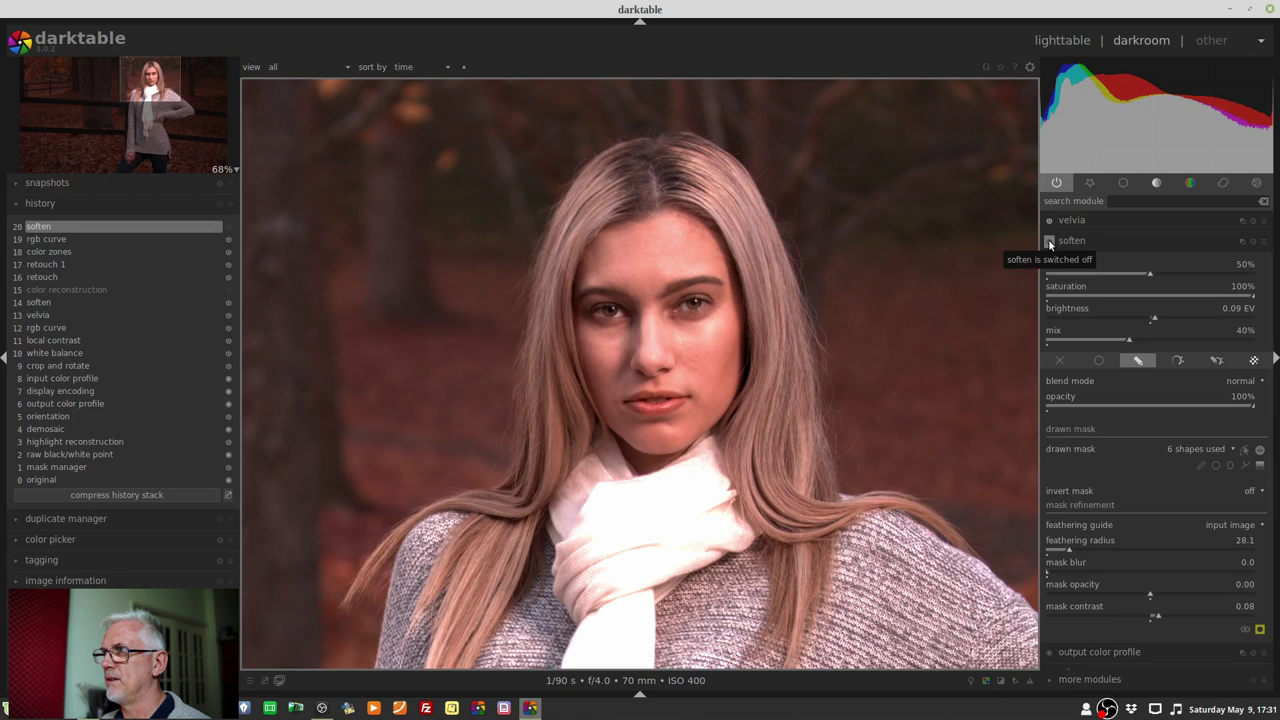
{"action": "left_click", "coordinate": [1048, 240]}
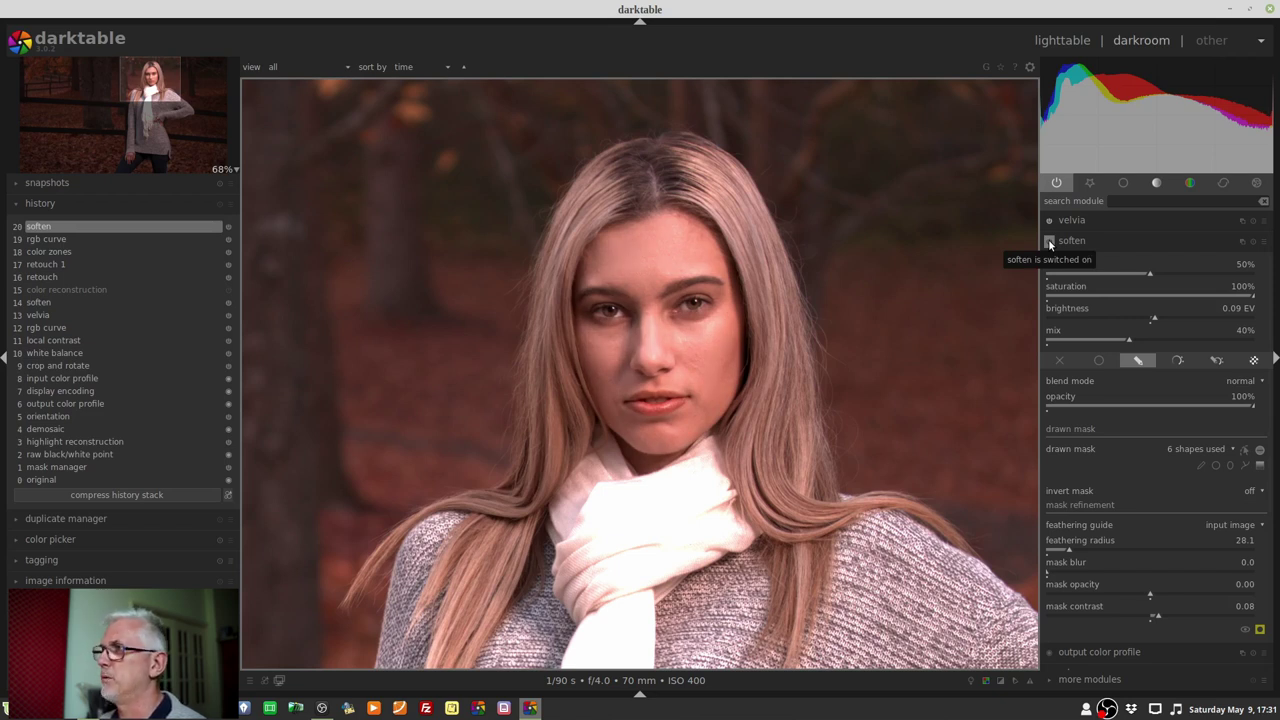
{"action": "left_click", "coordinate": [1048, 240]}
{"action": "middle_click", "coordinate": [909, 347]}
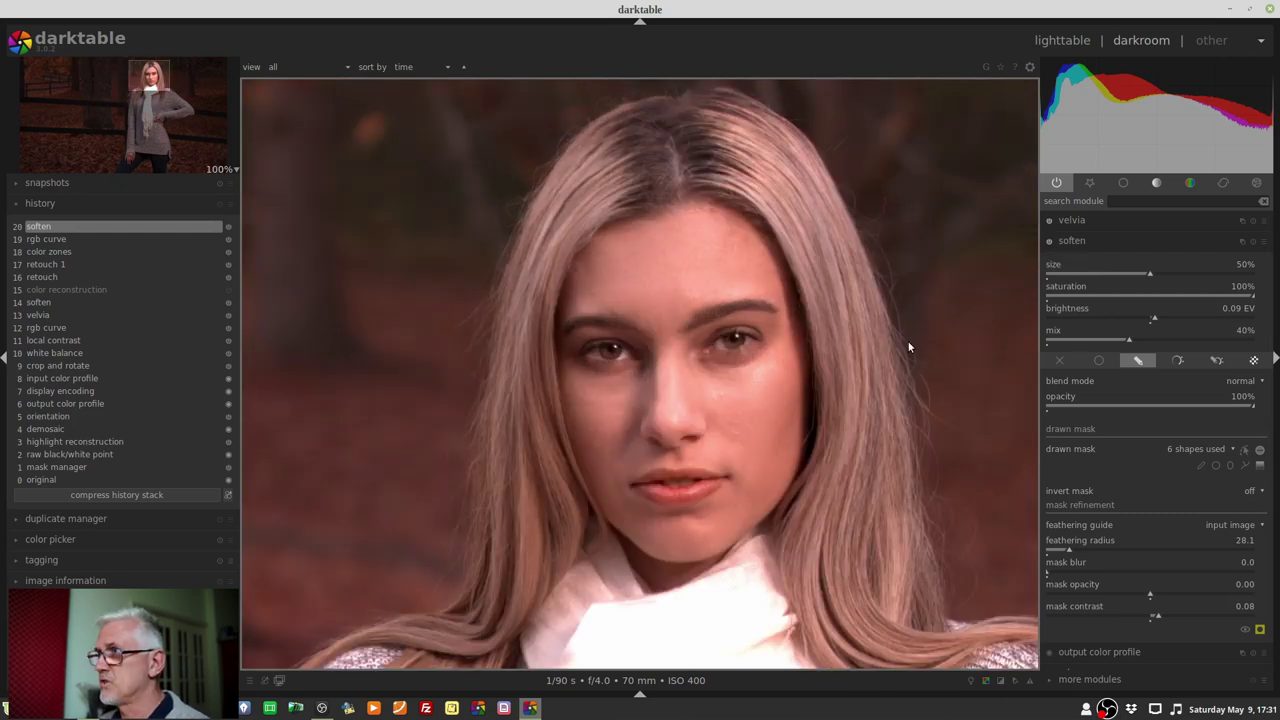
{"action": "left_click", "coordinate": [1049, 241]}
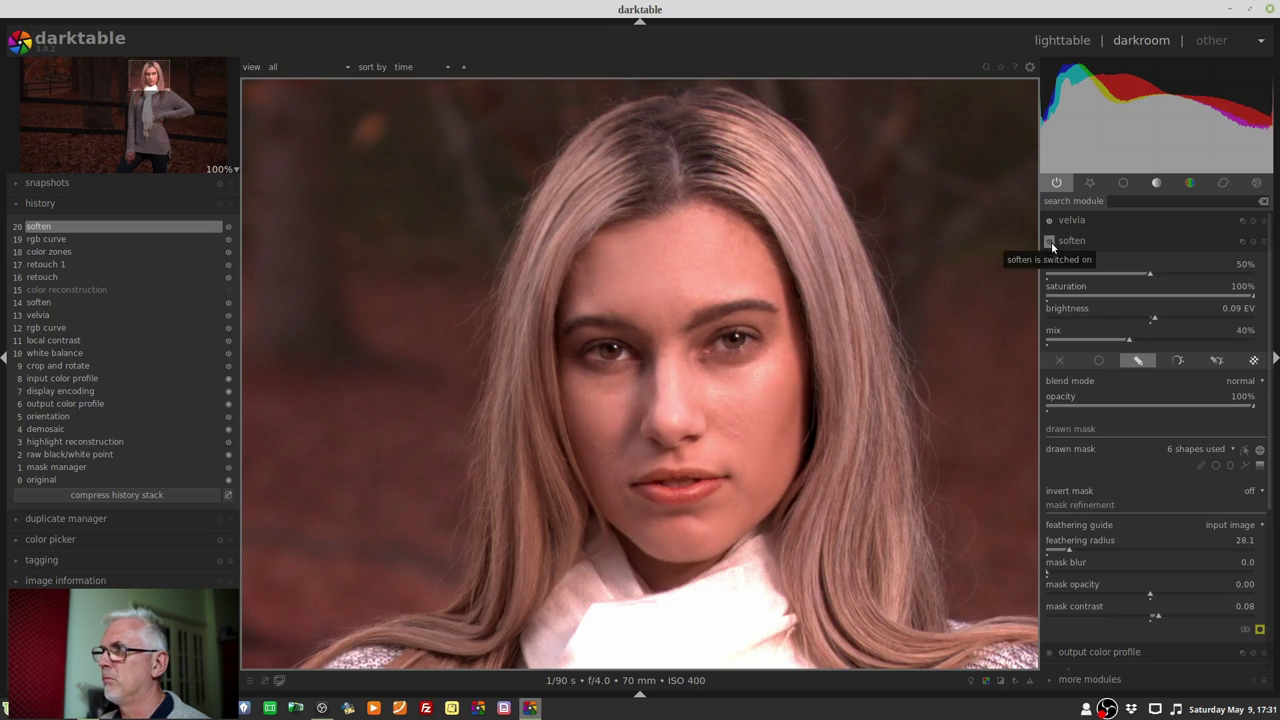